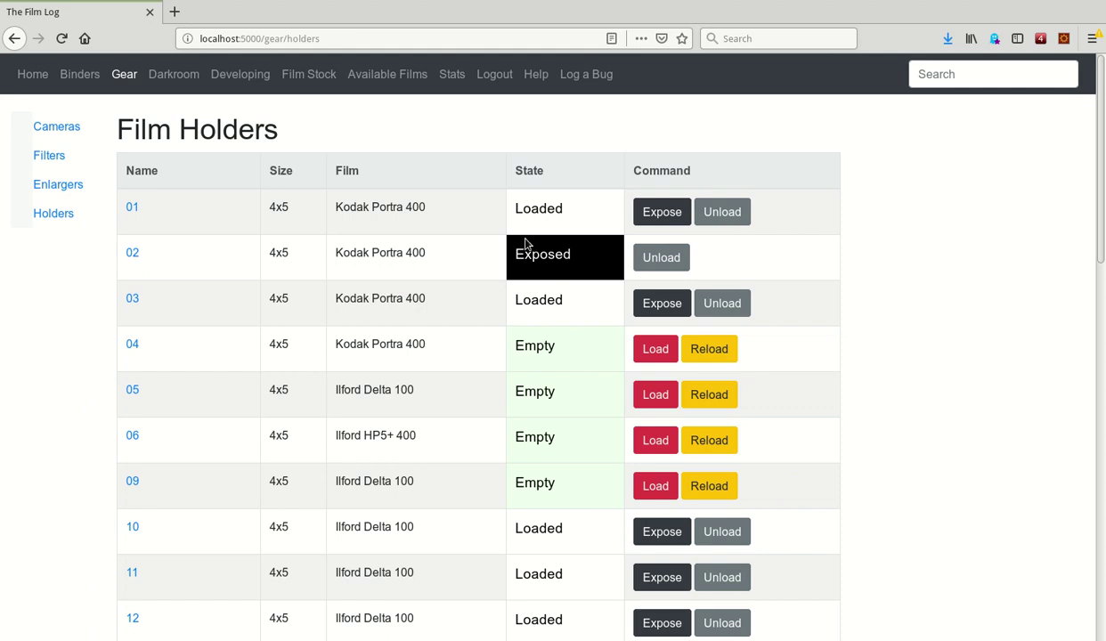
Step: Reload film holder Chammonix 1 with its previous film, and unload holders Chammonix 1 through Chammonix 4
scroll(531, 242, down, 10)
scroll(531, 257, down, 3)
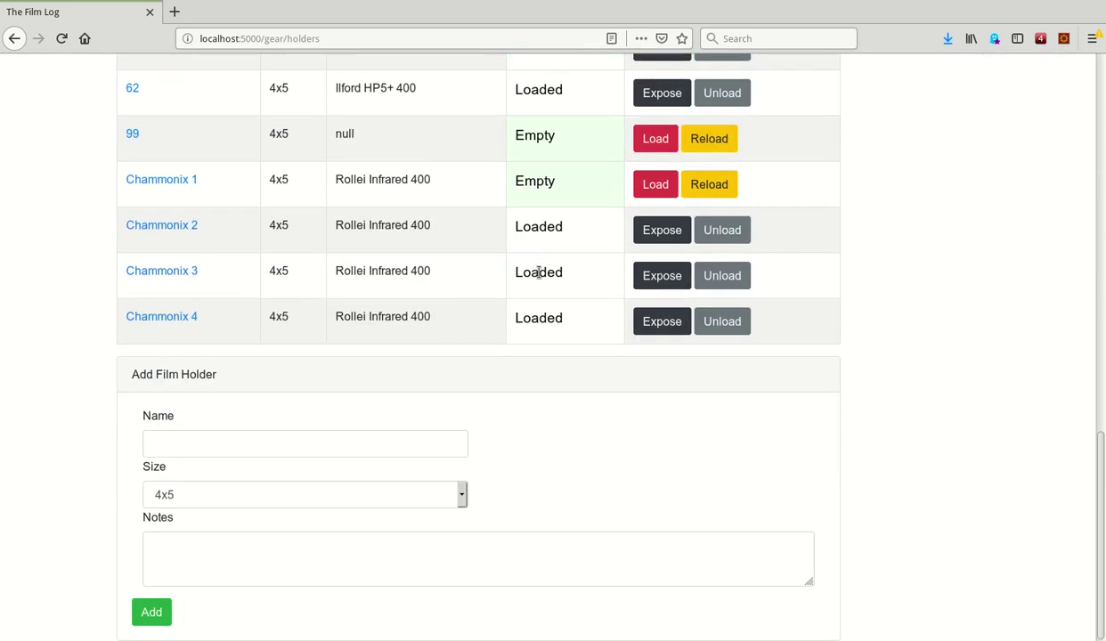
scroll(489, 254, up, 9)
scroll(489, 257, down, 6)
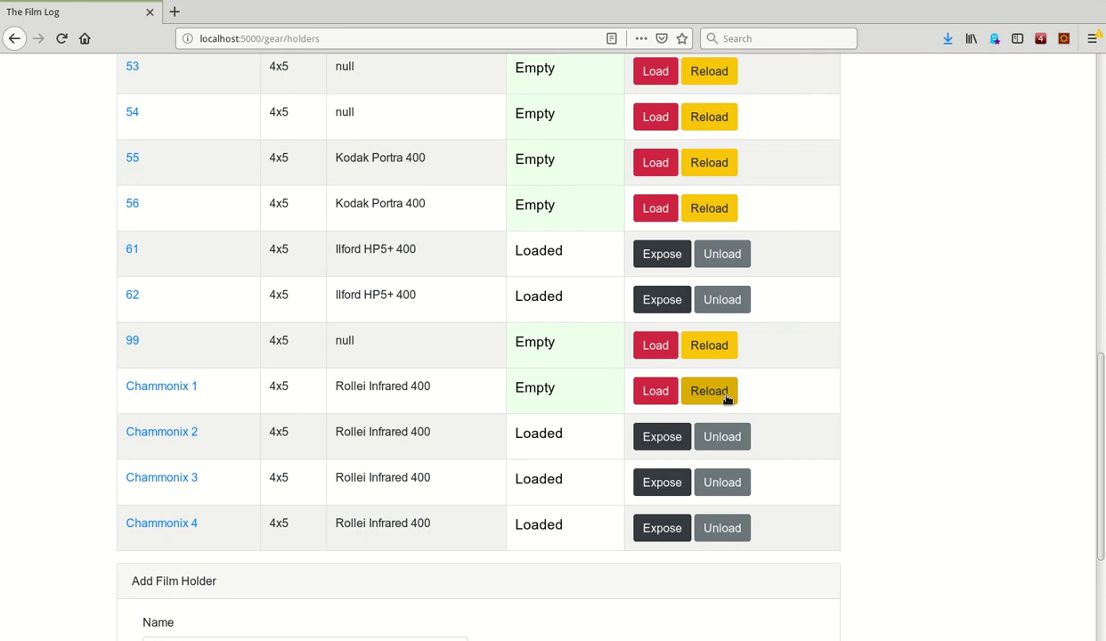
click(726, 396)
click(704, 394)
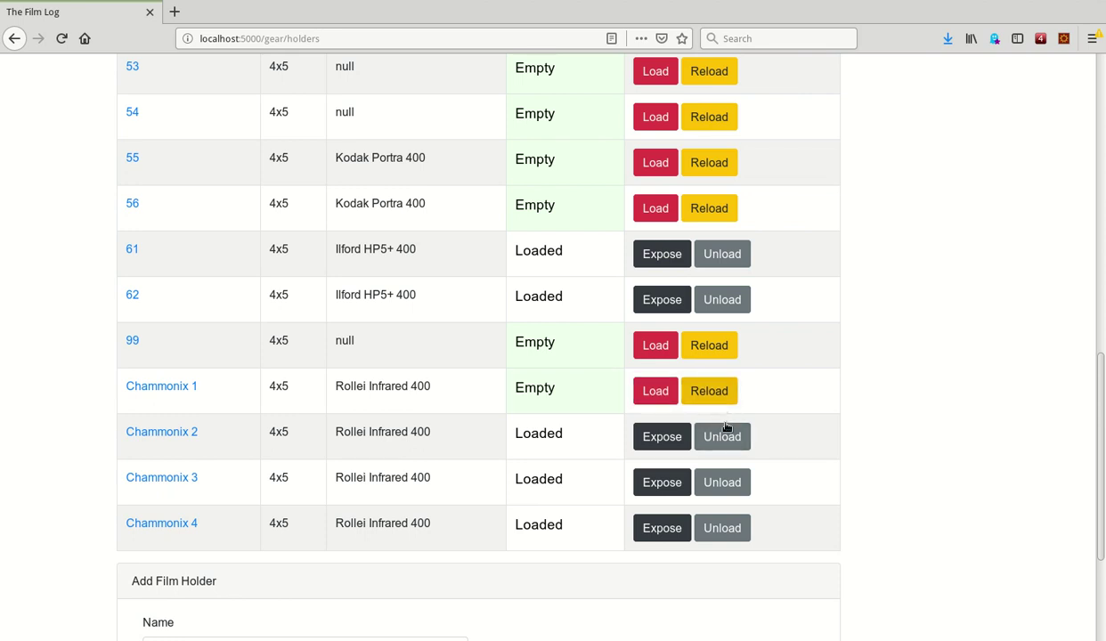
click(723, 434)
click(722, 482)
click(723, 529)
Step: Reload the four Chammonix film holders with their previous film, Rollei Infrared 400
click(710, 528)
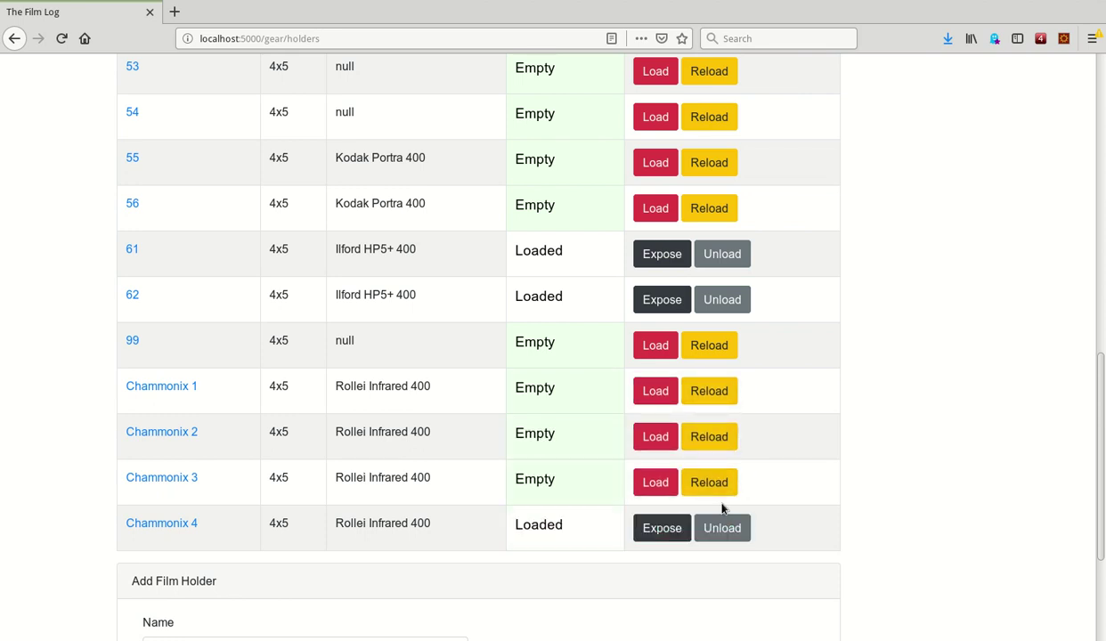
click(710, 482)
click(710, 441)
click(707, 392)
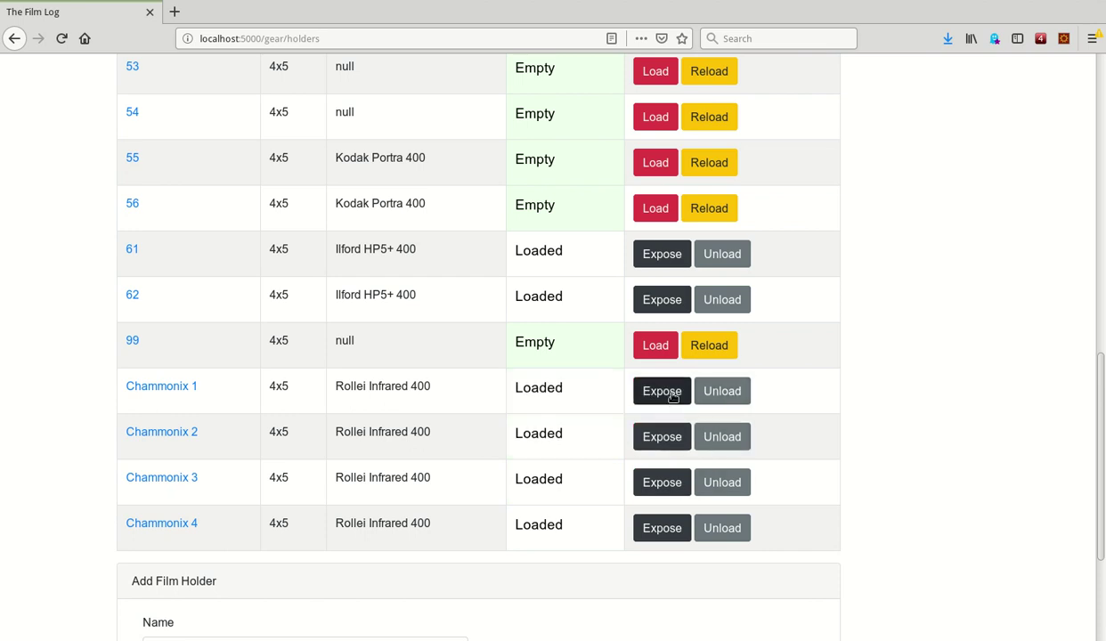
Step: Mark the loaded holders Chammonix 1 through Chammonix 4 as exposed
click(670, 392)
click(662, 438)
click(662, 482)
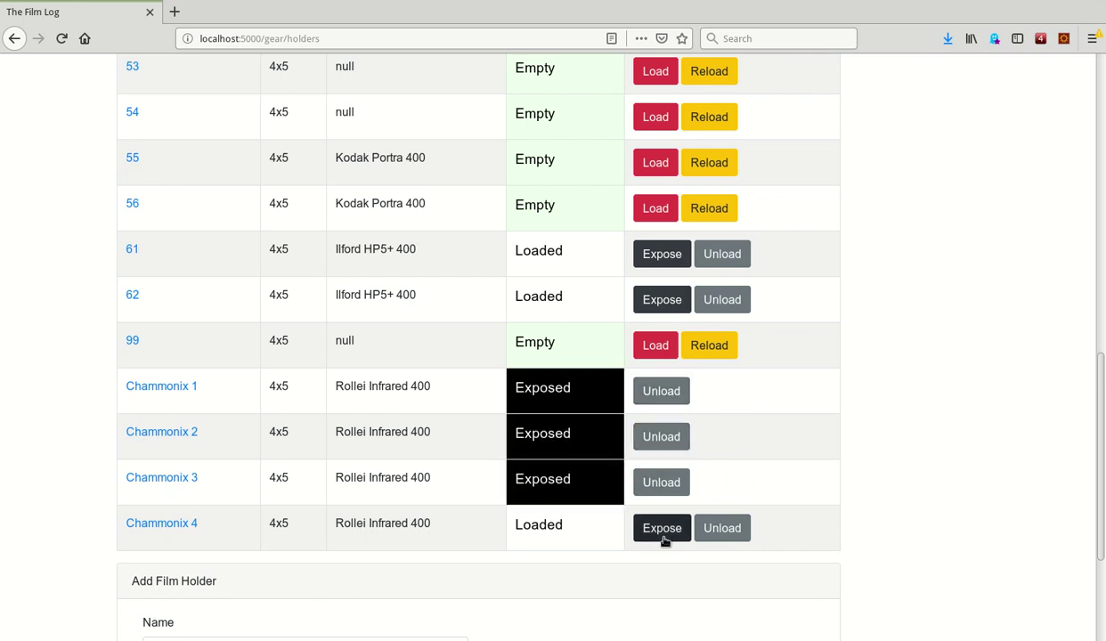
click(662, 528)
Step: Review the film holder list and unload the exposed holders Chammonix 1 through Chammonix 4
scroll(666, 495, up, 10)
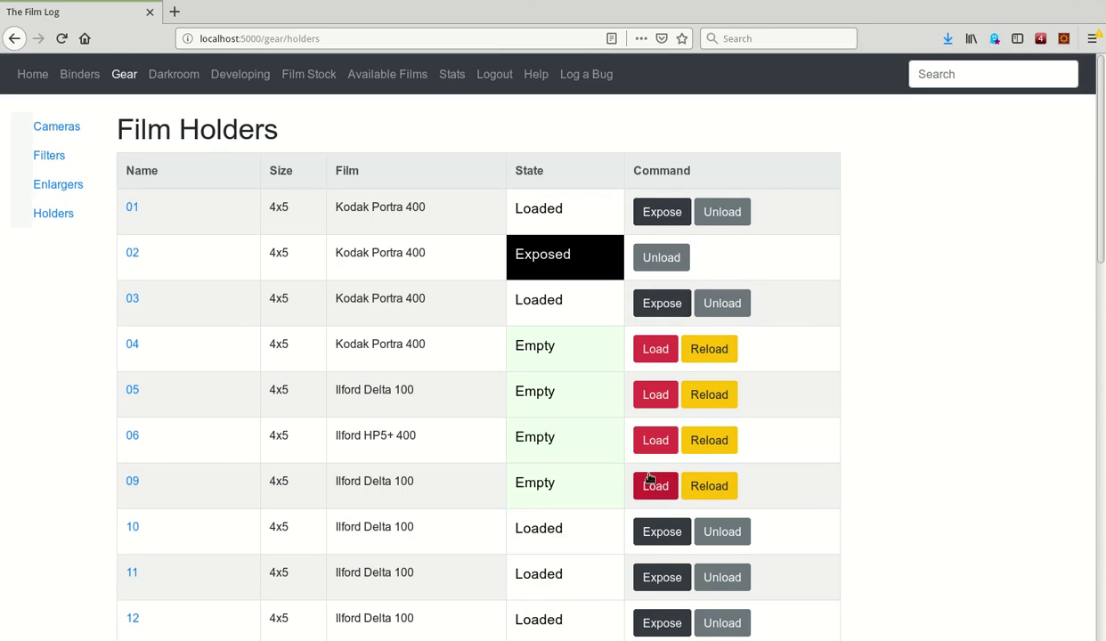
scroll(470, 249, down, 8)
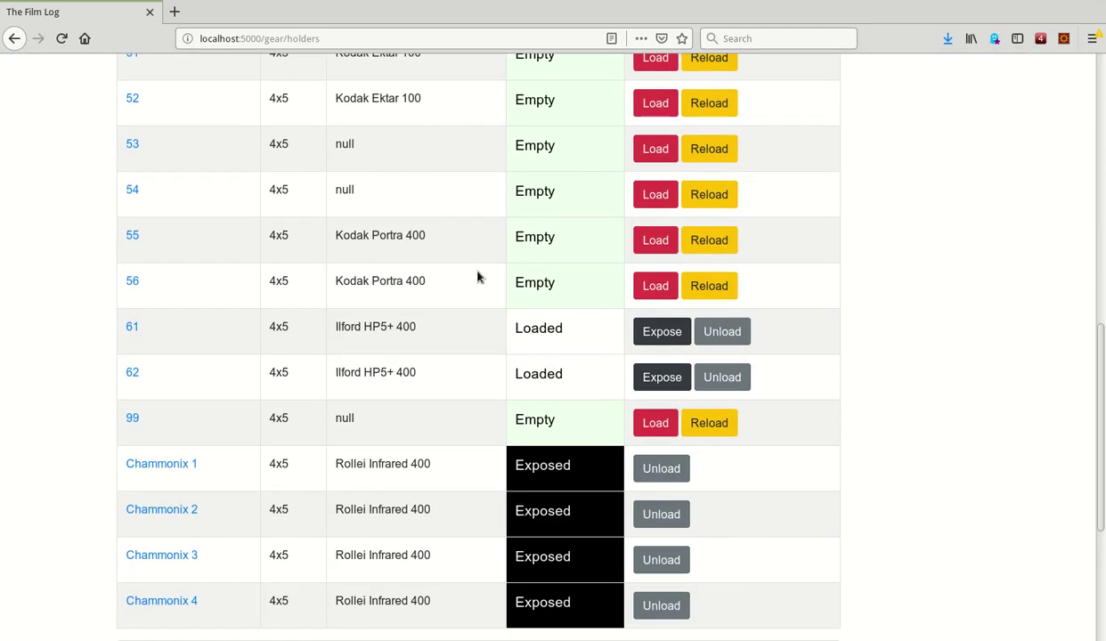
scroll(482, 279, down, 5)
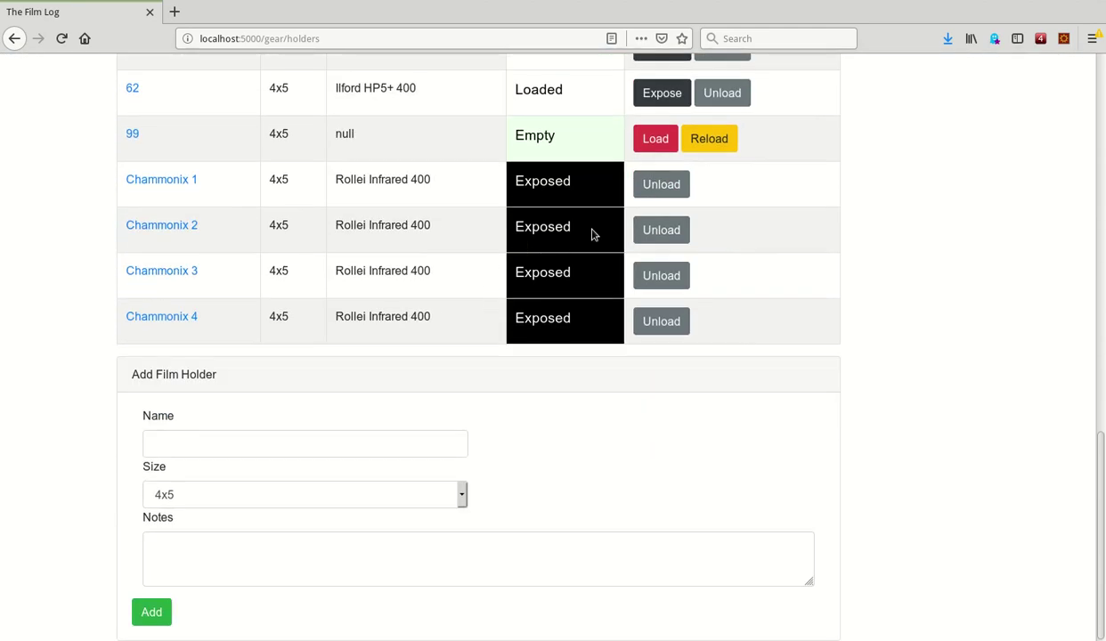
scroll(570, 240, up, 5)
scroll(588, 237, down, 5)
click(662, 185)
click(662, 230)
click(662, 275)
click(661, 322)
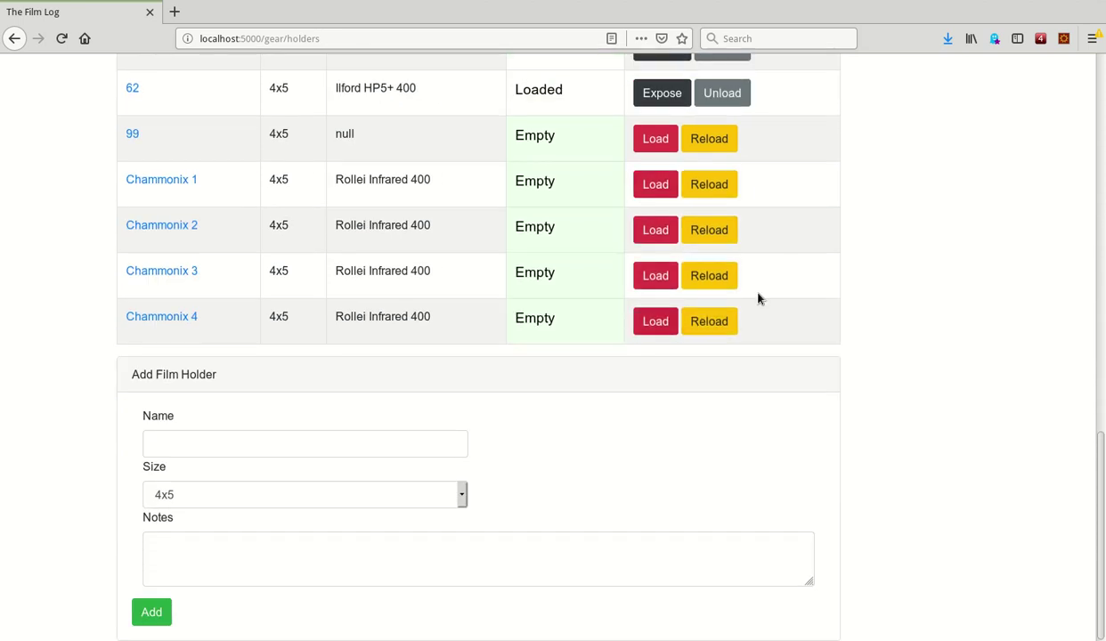
Step: Reload Rollei Infrared 400 into the empty holders Chammonix 1 through Chammonix 4
click(694, 183)
click(719, 234)
click(705, 281)
click(666, 322)
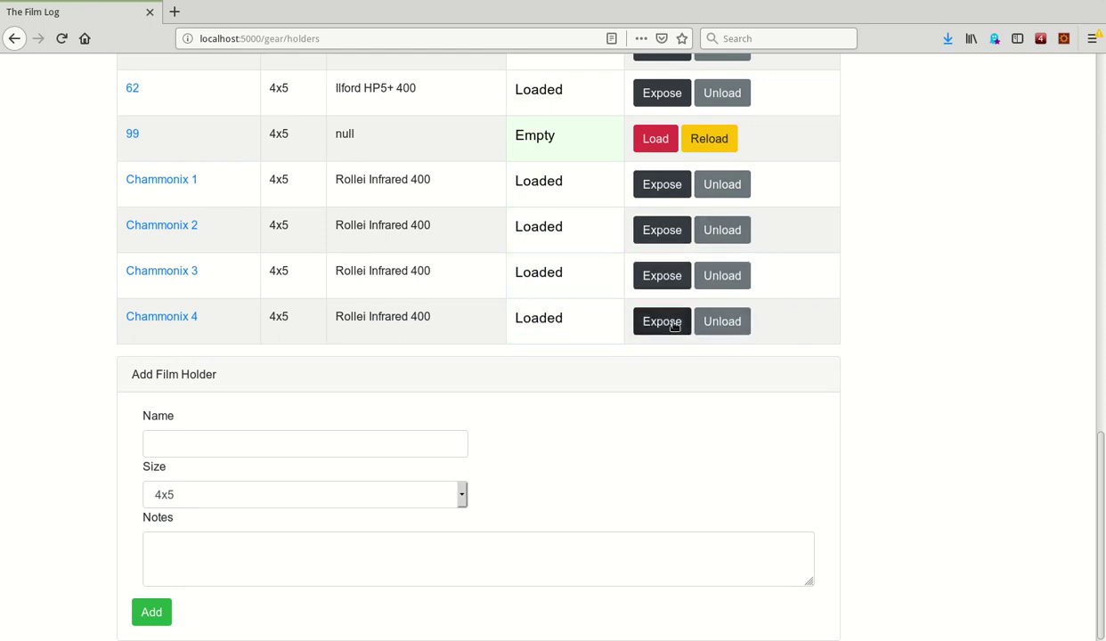
Step: Mark all four Chammonix holders as exposed, working from Chammonix 4 up to Chammonix 1
click(662, 322)
click(662, 276)
click(662, 230)
click(662, 184)
Step: Unload all four exposed Chammonix film holders
click(679, 185)
click(673, 236)
click(662, 276)
click(662, 322)
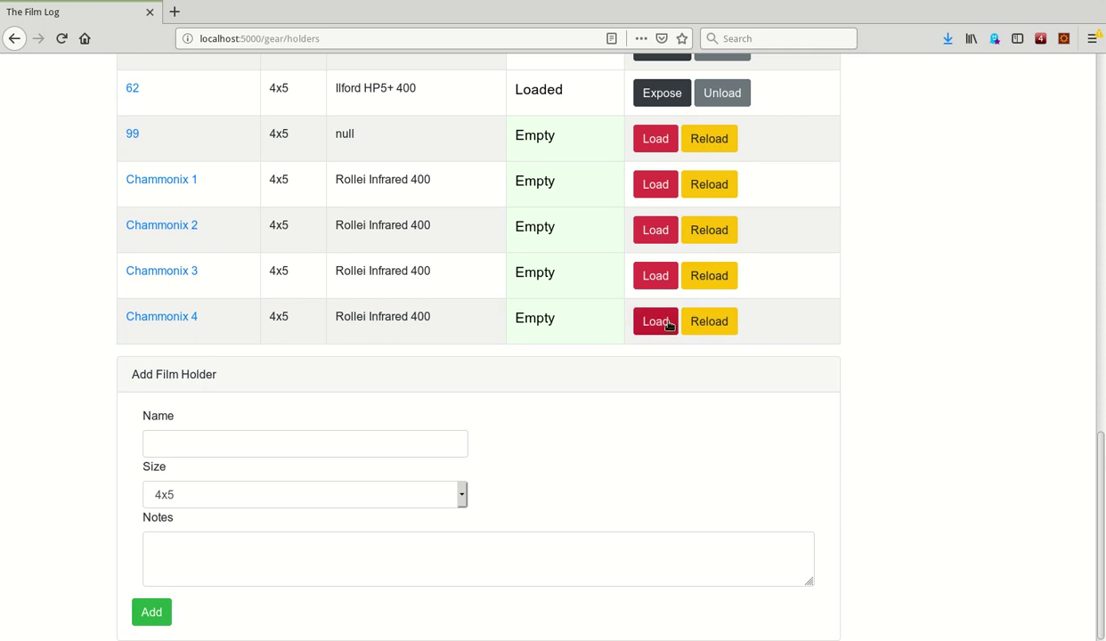
Step: Reload Chammonix 1 with its previous film, Rollei Infrared 400, and unload it again
drag(335, 179, 453, 182)
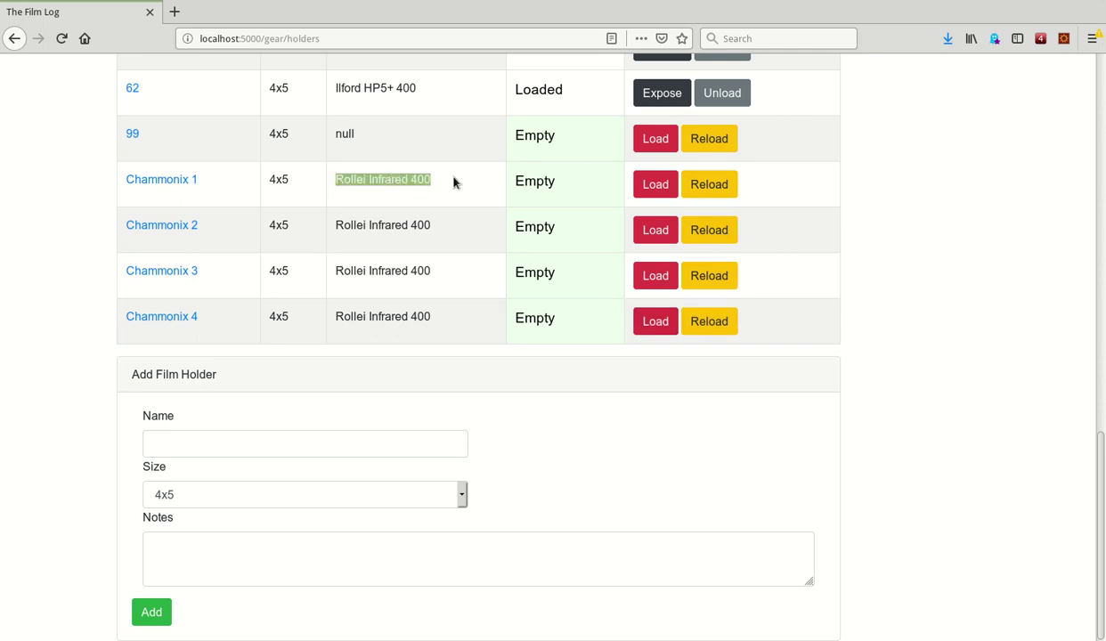
click(454, 182)
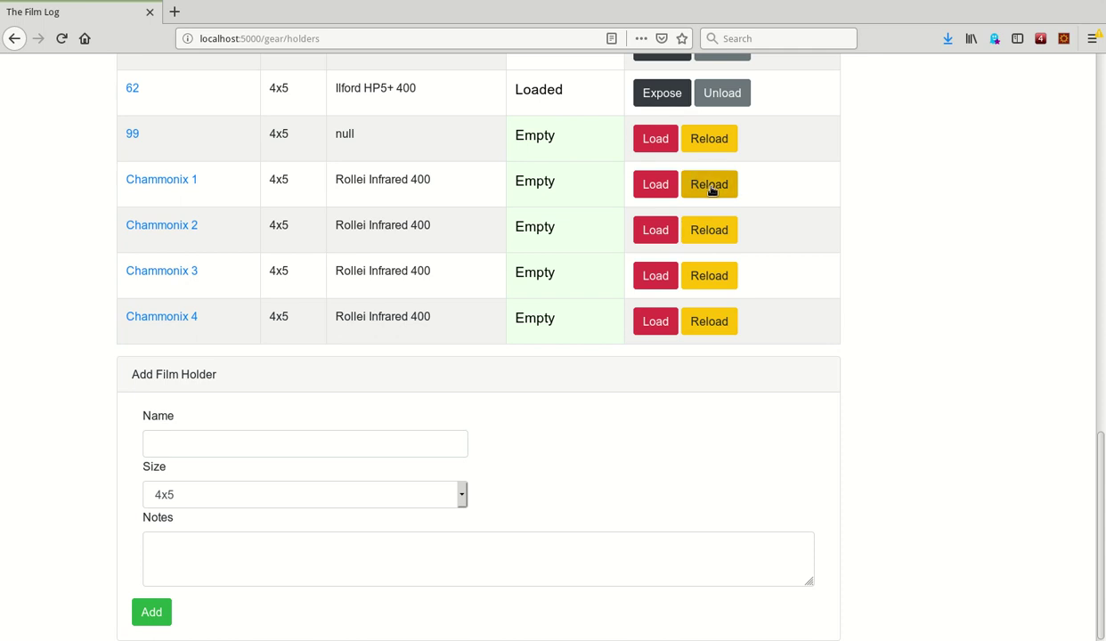
double_click(393, 181)
triple_click(393, 181)
click(439, 181)
click(699, 188)
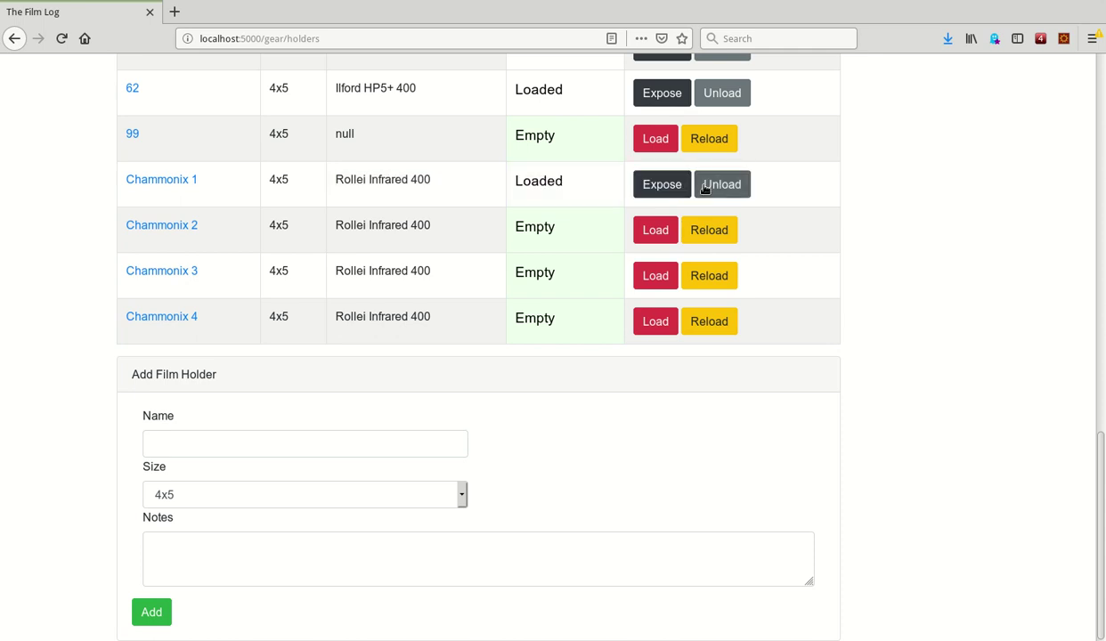
drag(437, 178, 316, 176)
click(483, 188)
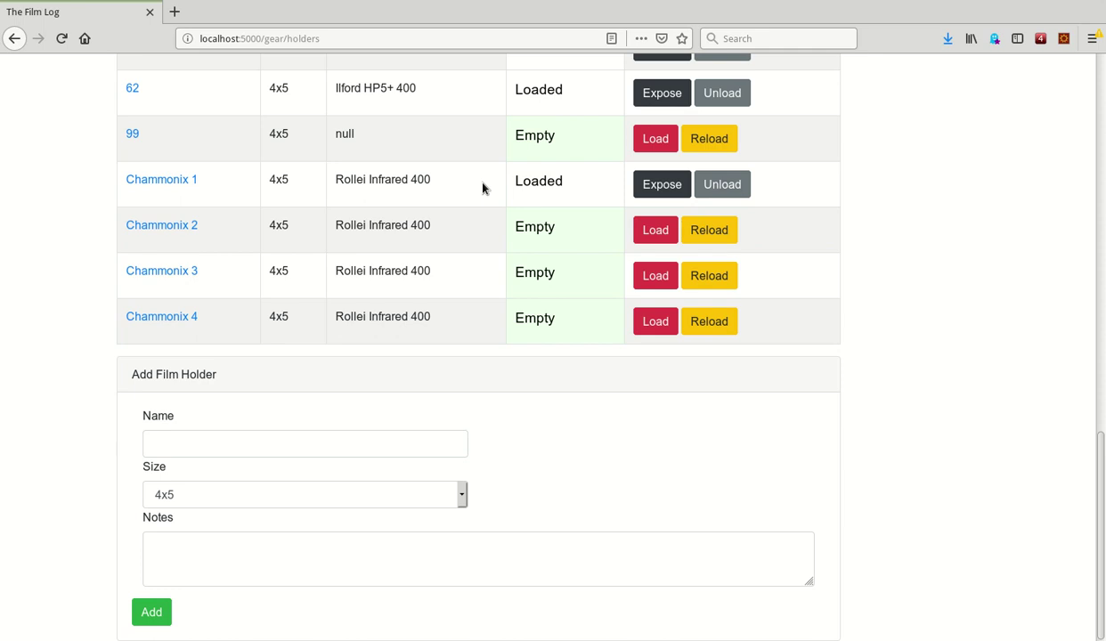
click(724, 187)
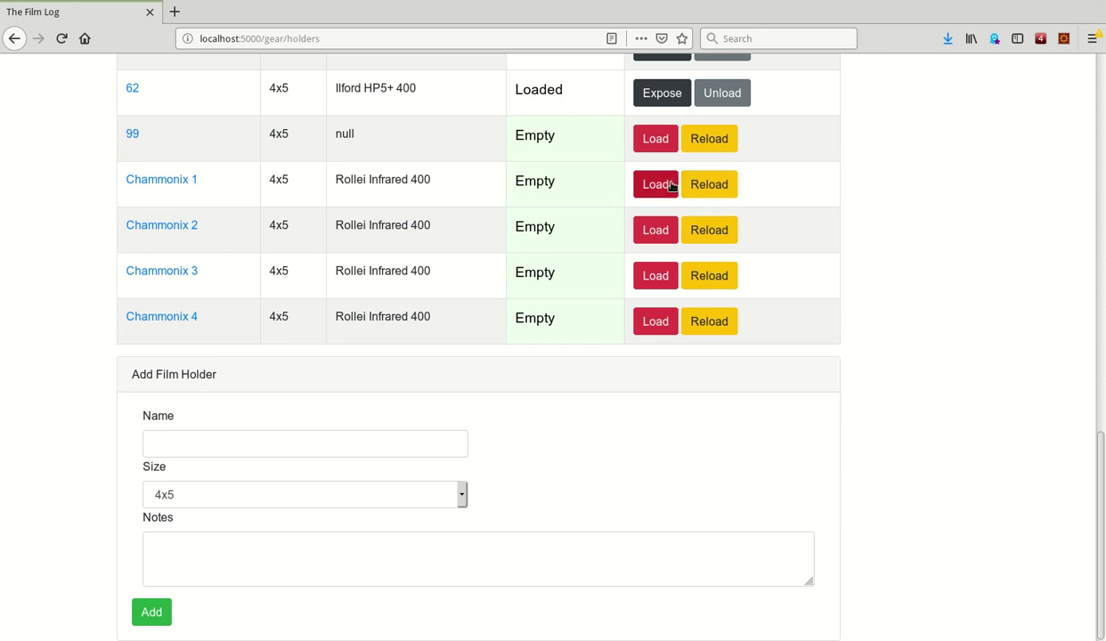
Step: Open the load form for Chammonix 1 to view its film choices, and return to the film holder list
click(673, 185)
scroll(323, 315, down, 4)
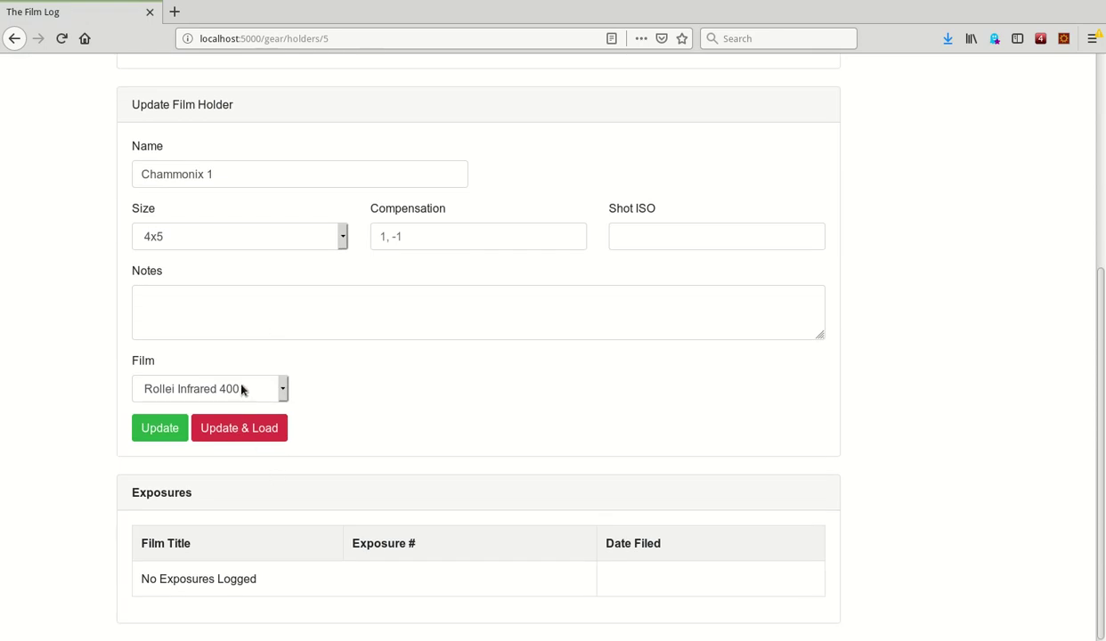
click(242, 389)
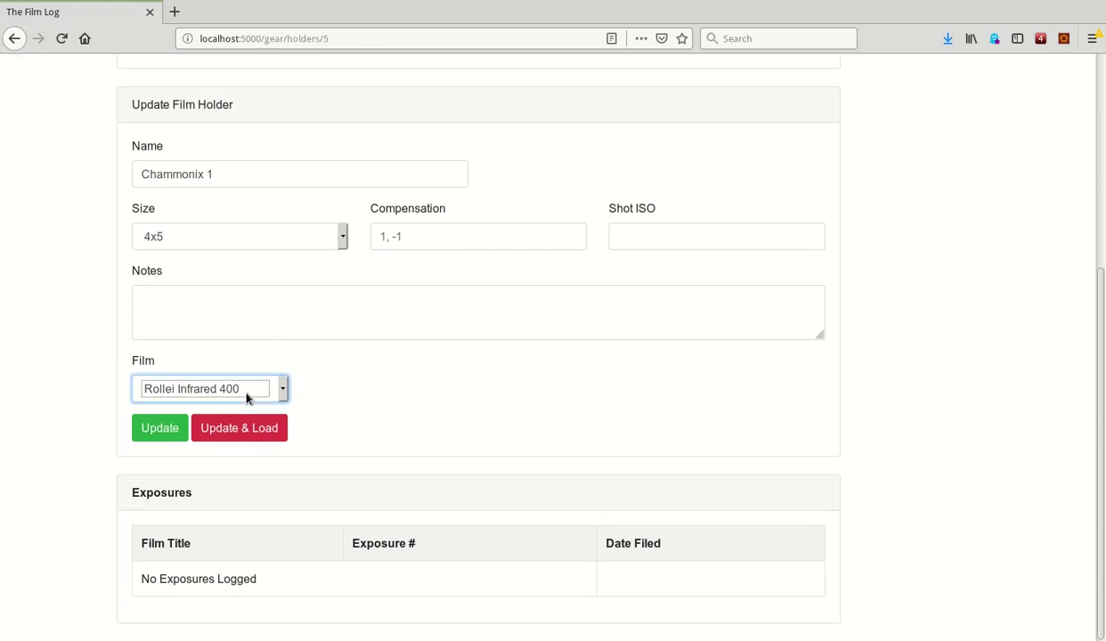
click(284, 419)
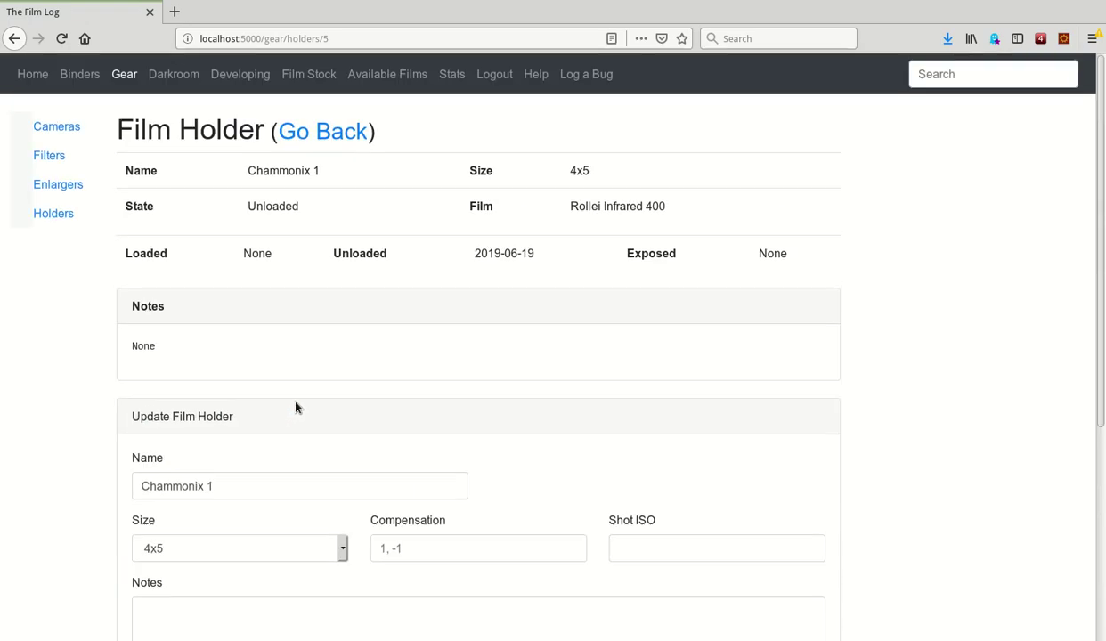
click(290, 133)
scroll(348, 337, down, 15)
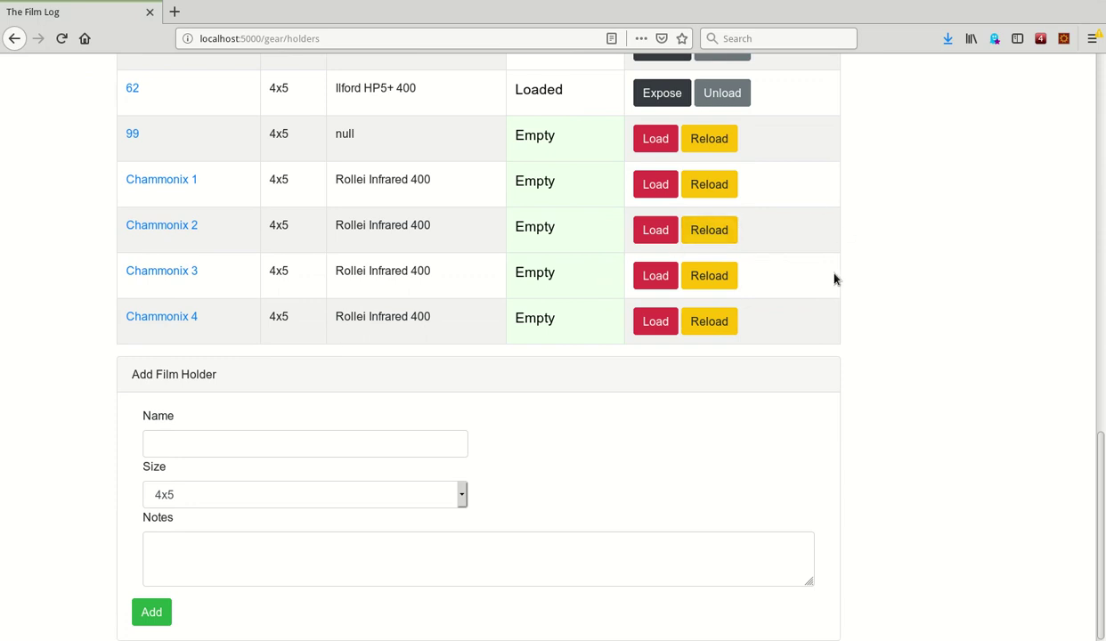
Step: Open the film stock inventory and browse its 35mm, medium format and sheet film lists
key(Home)
click(294, 77)
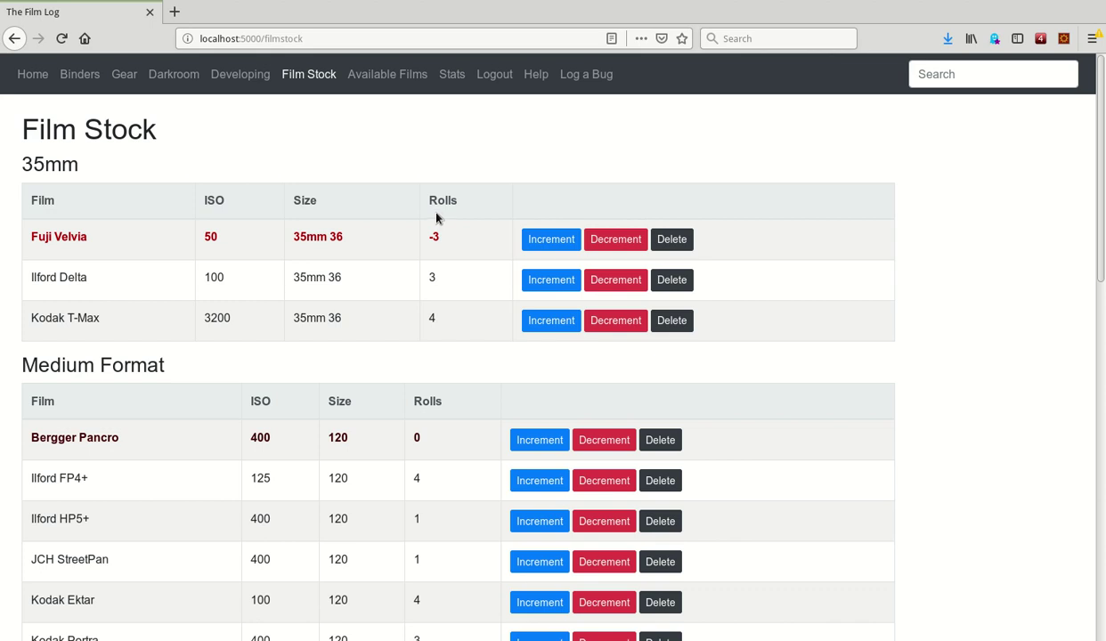
click(325, 75)
scroll(526, 294, down, 6)
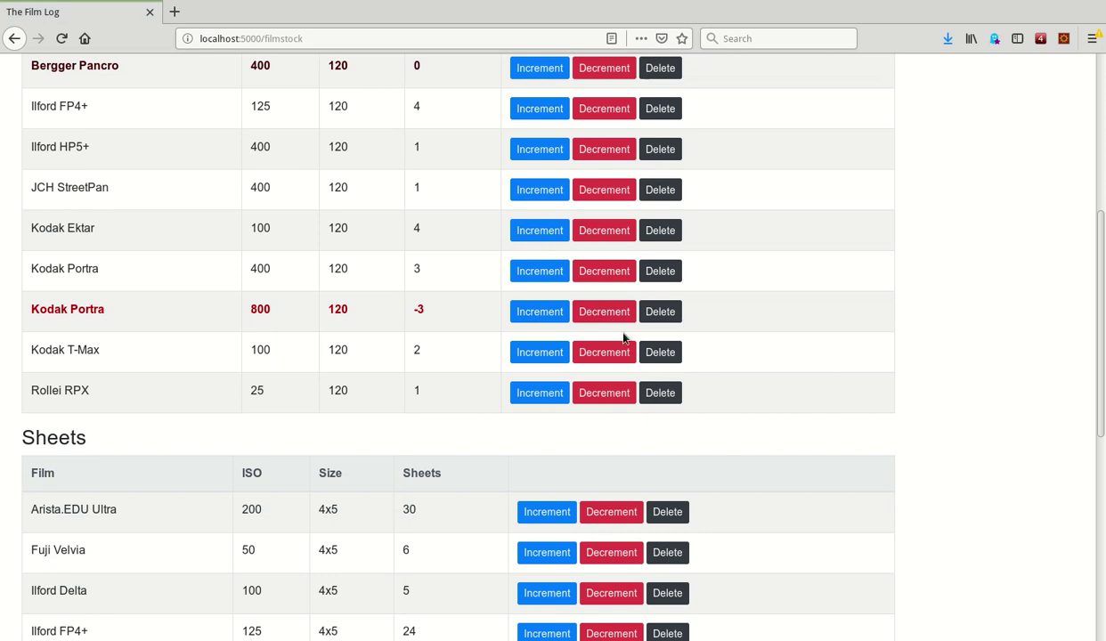
click(560, 313)
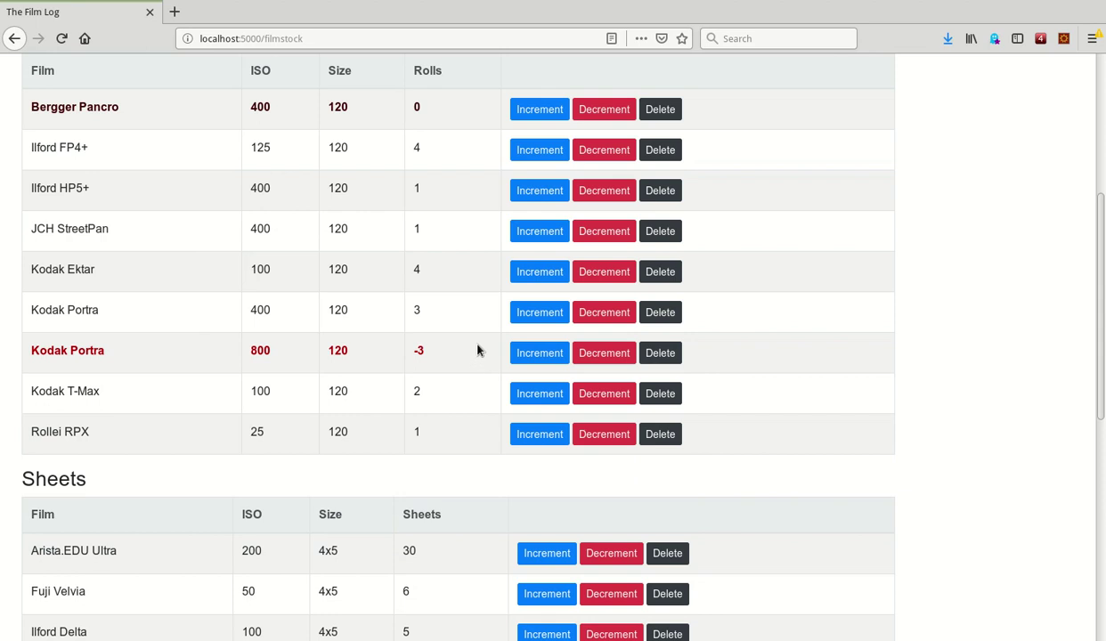
Step: Adjust the medium format stock to 5 rolls of Ilford FP4+ 125 and 2 rolls of JCH StreetPan 400
click(538, 151)
click(578, 156)
click(588, 156)
click(538, 150)
click(539, 150)
click(538, 231)
click(540, 231)
click(540, 232)
Step: Decrement and increment the film stock counts, bringing 4x5 Kodak Portra 400 to 4 sheets
scroll(570, 267, down, 5)
double_click(598, 314)
double_click(561, 313)
scroll(560, 353, down, 3)
click(603, 350)
click(604, 350)
click(604, 351)
double_click(563, 350)
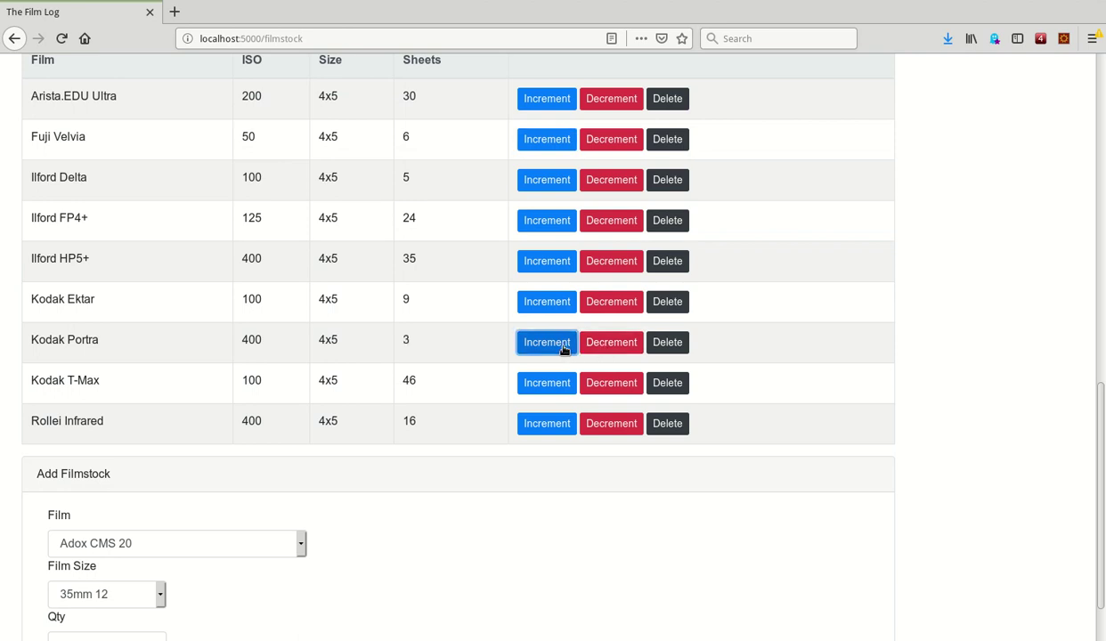
click(551, 350)
Step: Adjust the 4x5 sheet stock to 17 sheets of Rollei Infrared 400 and 37 sheets of Ilford HP5+ 400
scroll(438, 165, up, 1)
scroll(438, 165, up, 4)
scroll(242, 314, down, 5)
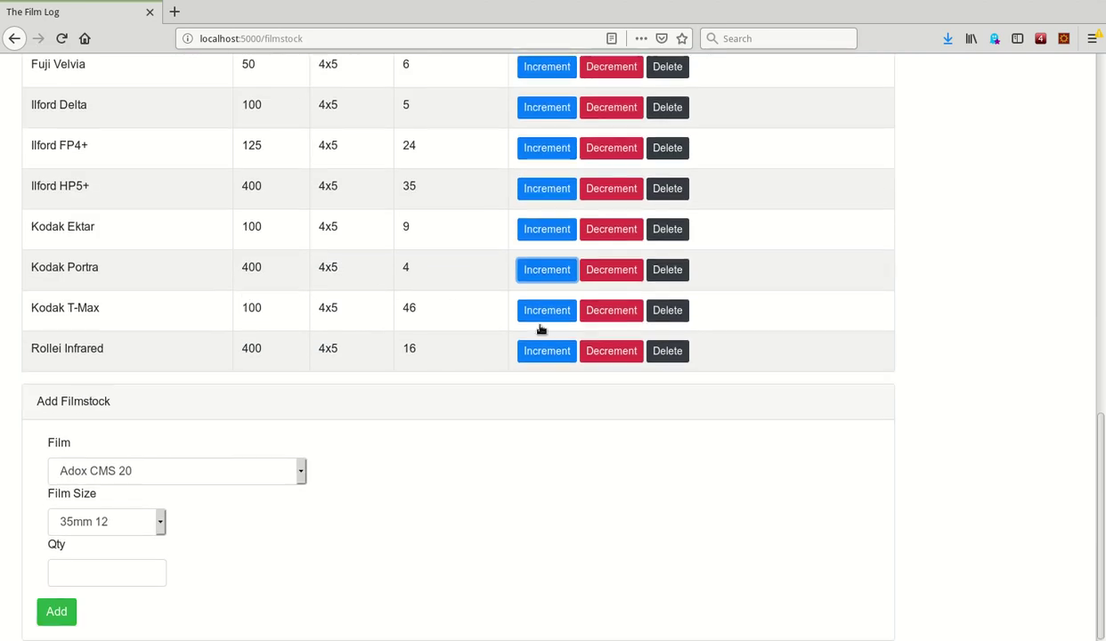
click(596, 353)
click(596, 354)
click(596, 354)
click(564, 355)
click(563, 355)
click(564, 355)
click(564, 355)
click(534, 188)
click(535, 188)
Step: Decrement and increment the medium format Bergger Pancro 400 stock, bringing it to 2 rolls
scroll(536, 216, up, 10)
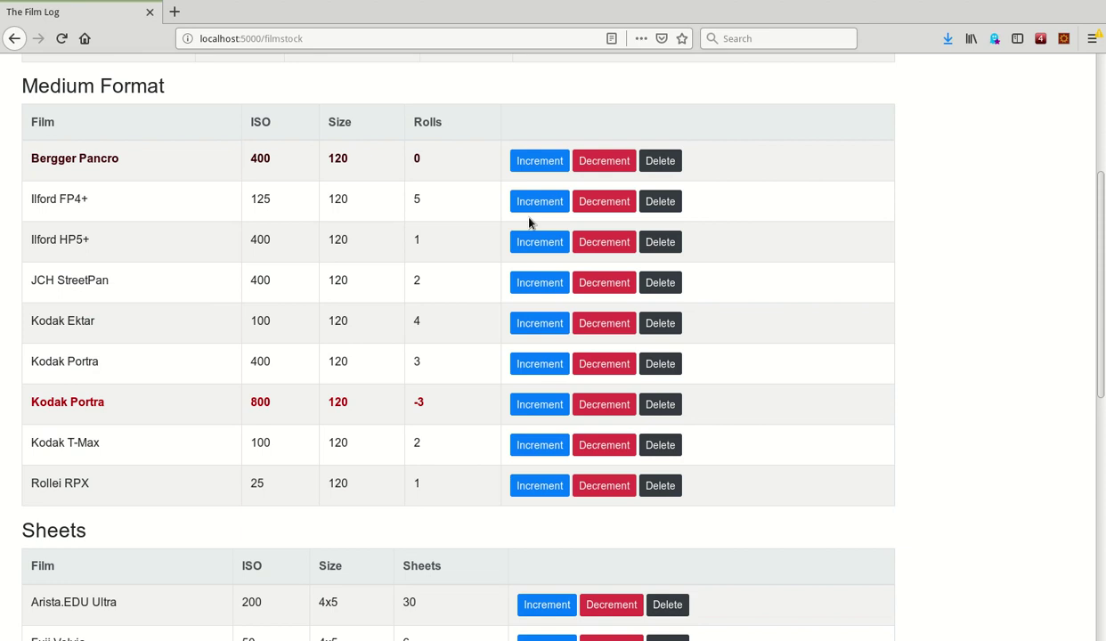
scroll(538, 240, down, 6)
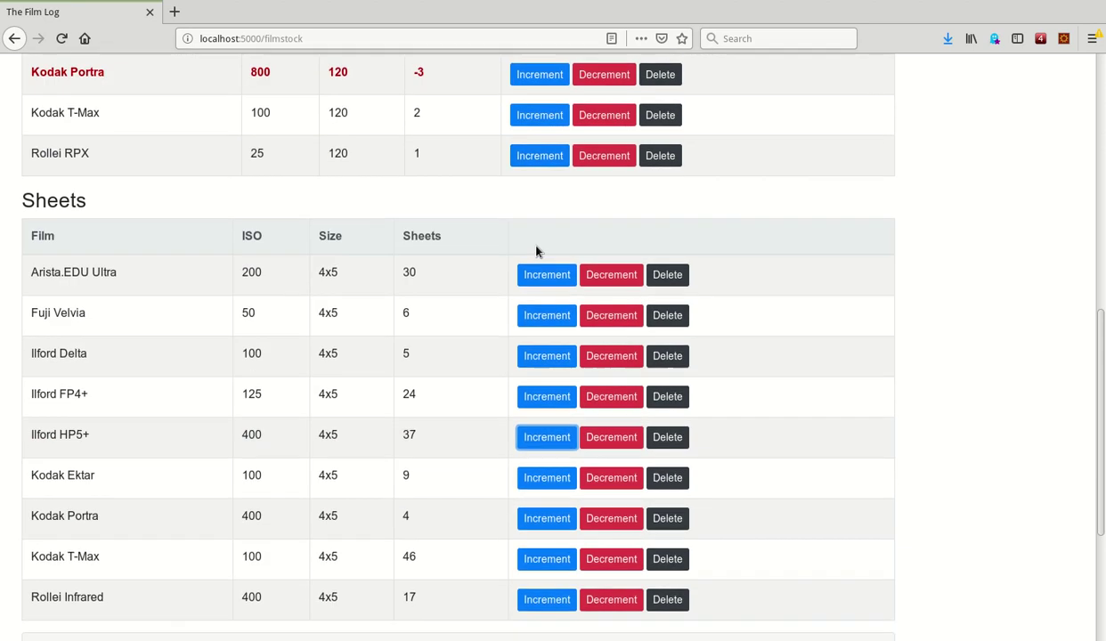
scroll(538, 249, up, 7)
scroll(537, 234, up, 3)
click(605, 367)
click(605, 367)
click(605, 367)
click(540, 368)
click(539, 368)
click(534, 368)
click(534, 368)
click(534, 368)
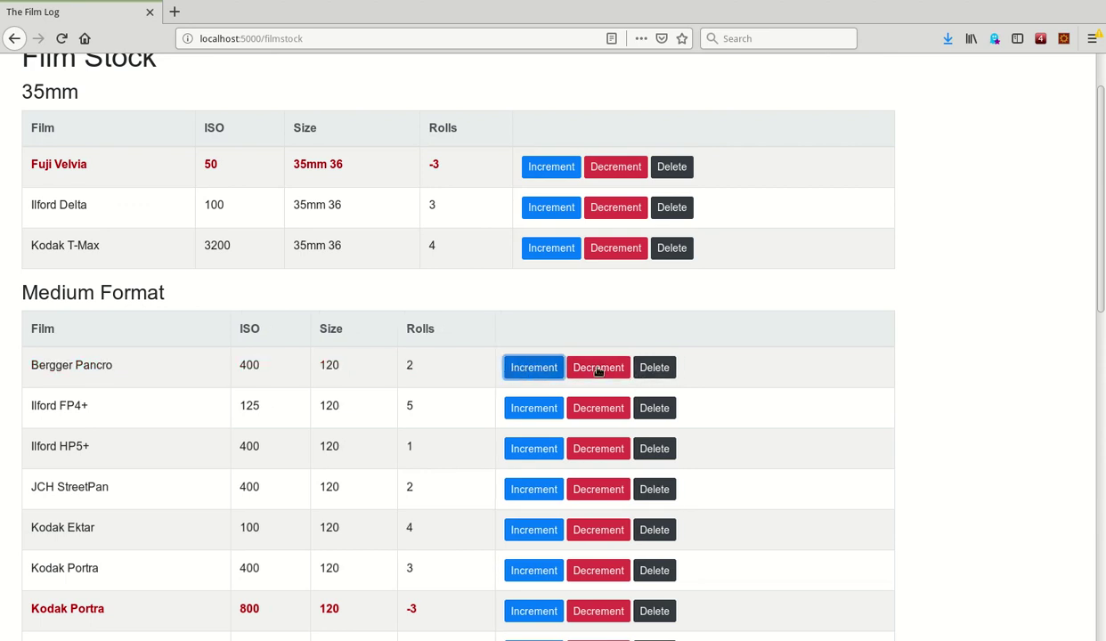
Step: Delete the Bergger Pancro 400 entry from the medium format film stock
click(657, 368)
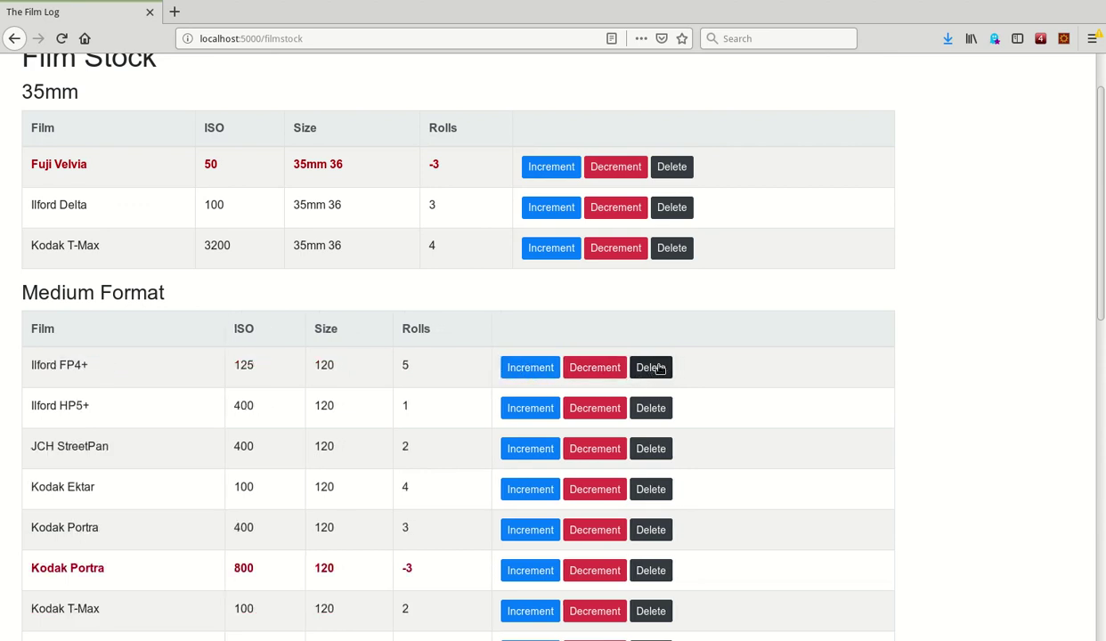
scroll(454, 189, down, 5)
scroll(431, 187, up, 6)
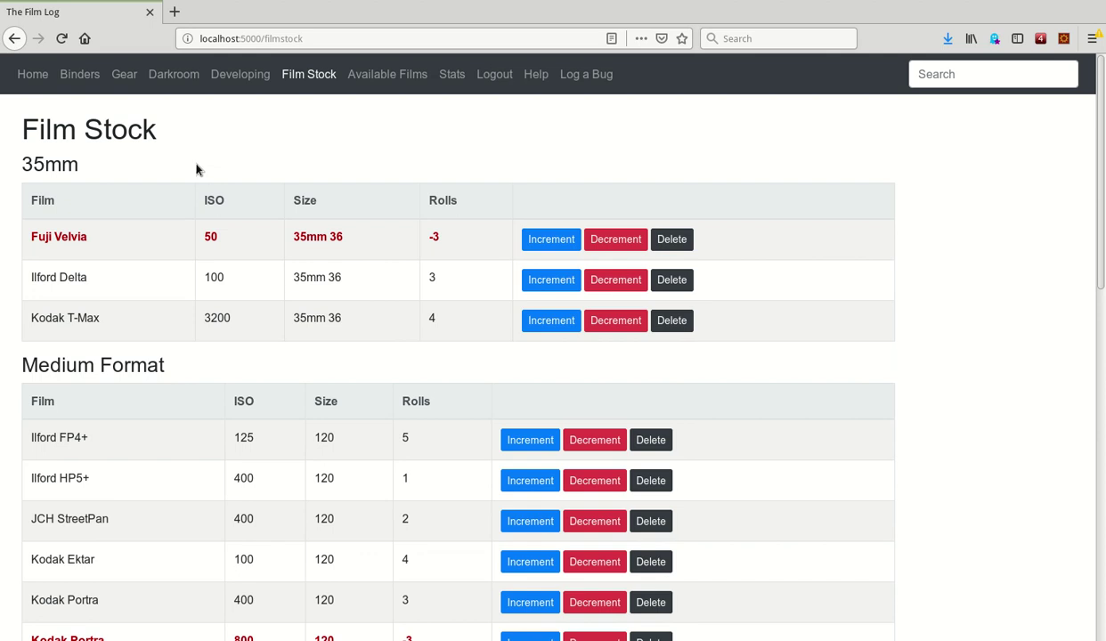
Step: Open the binders list and add a new binder named test3
click(98, 78)
click(278, 423)
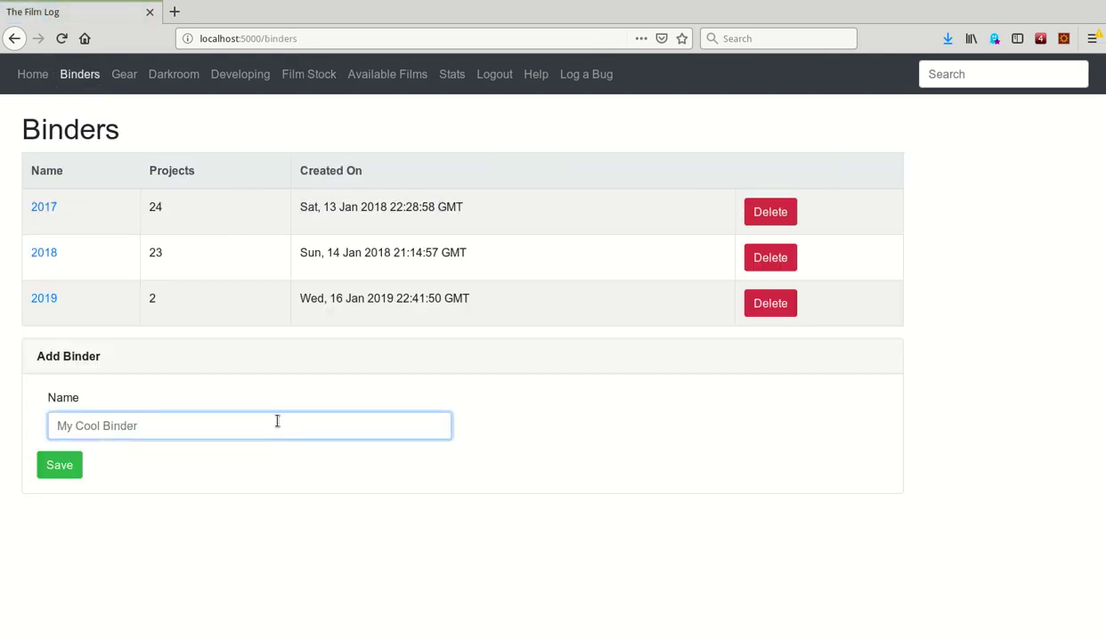
text(test3)
key(Return)
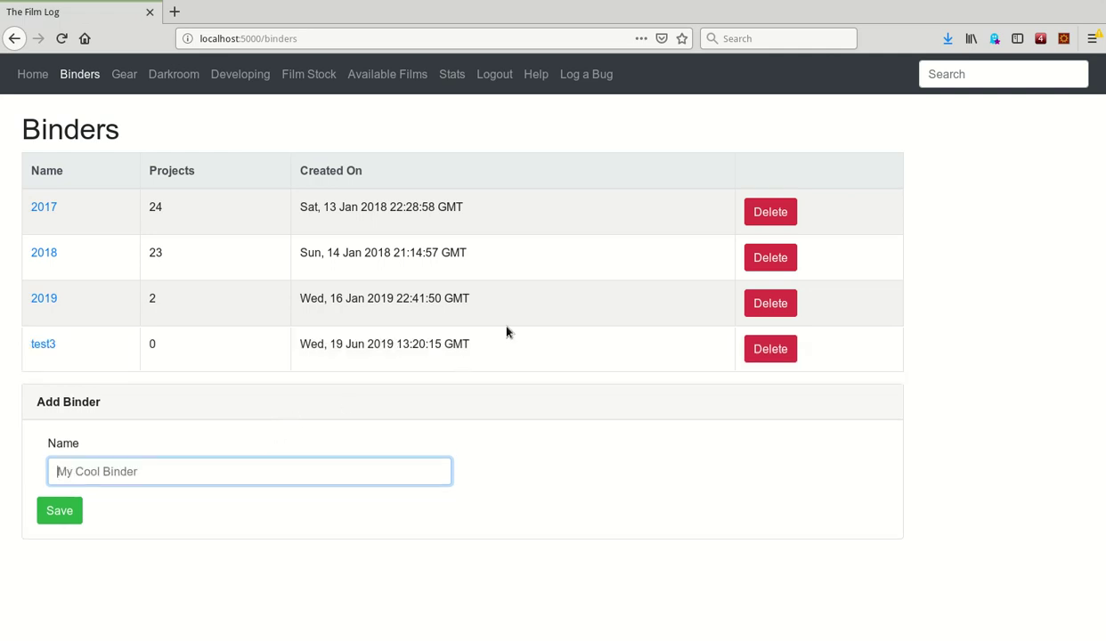
Step: Try to delete the 2019 binder, and delete the test3 binder
click(788, 304)
click(618, 306)
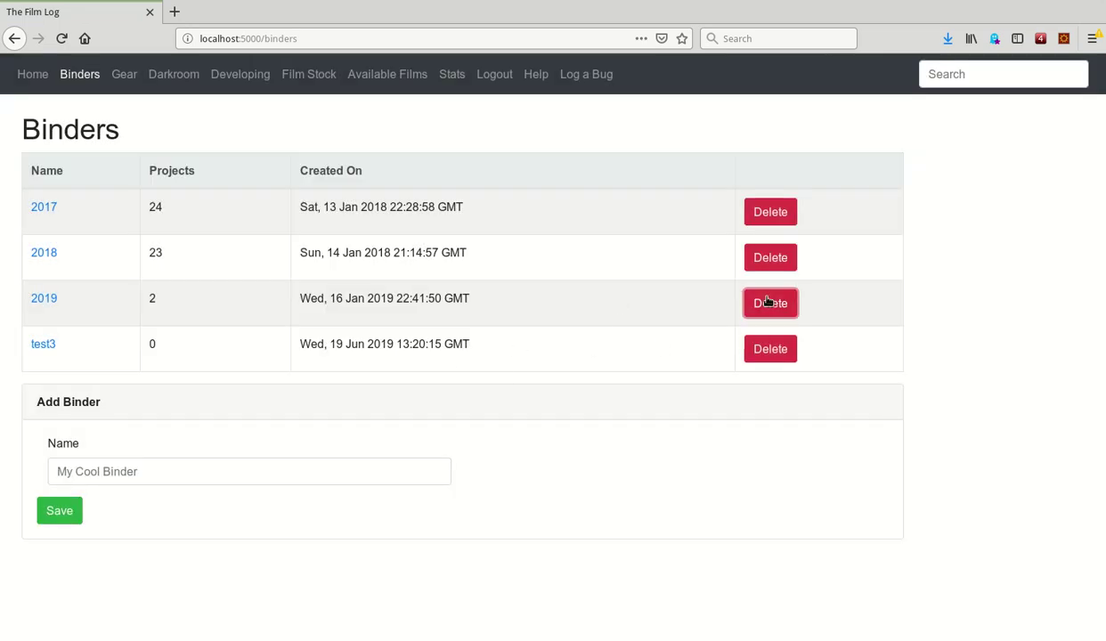
click(753, 297)
click(656, 304)
click(768, 348)
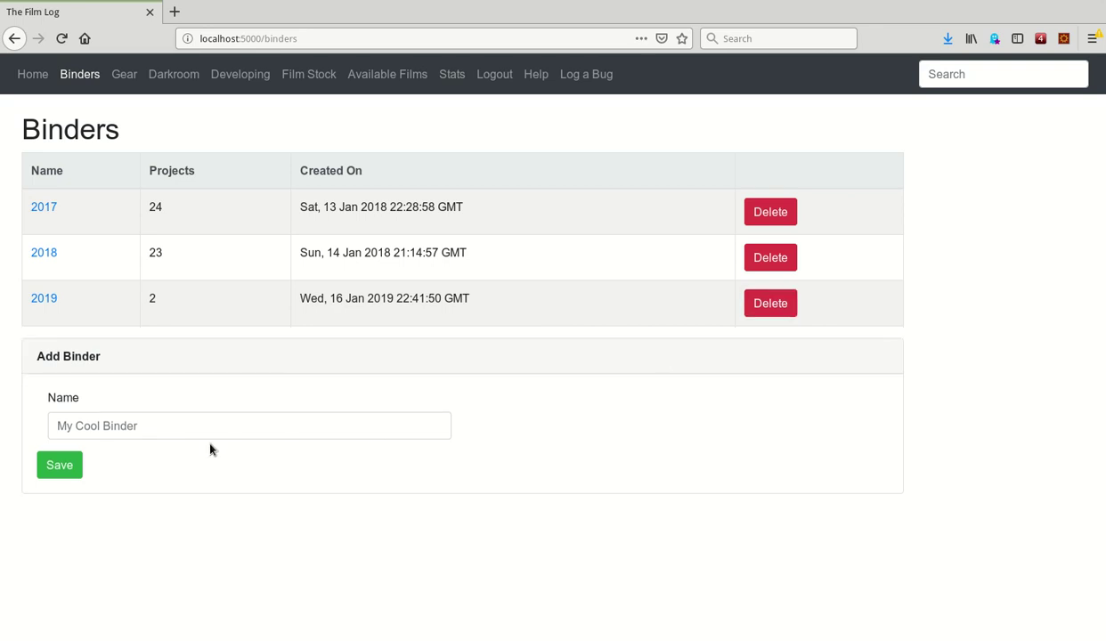
Step: Open the 2019 binder, try to delete its shutter test project, and delete the test3 project
click(46, 301)
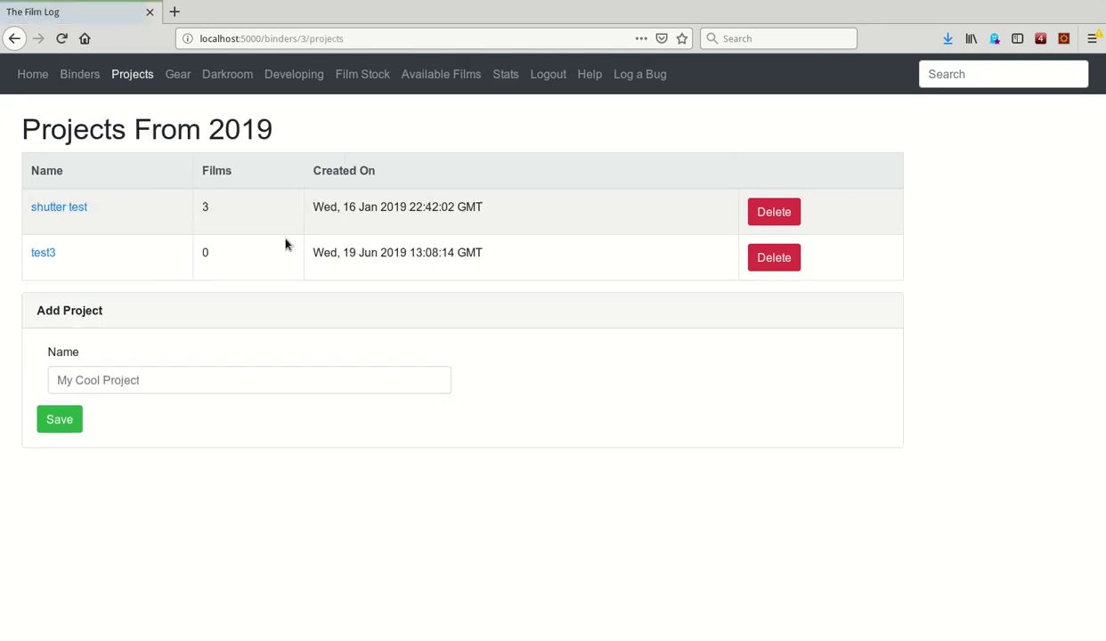
click(762, 212)
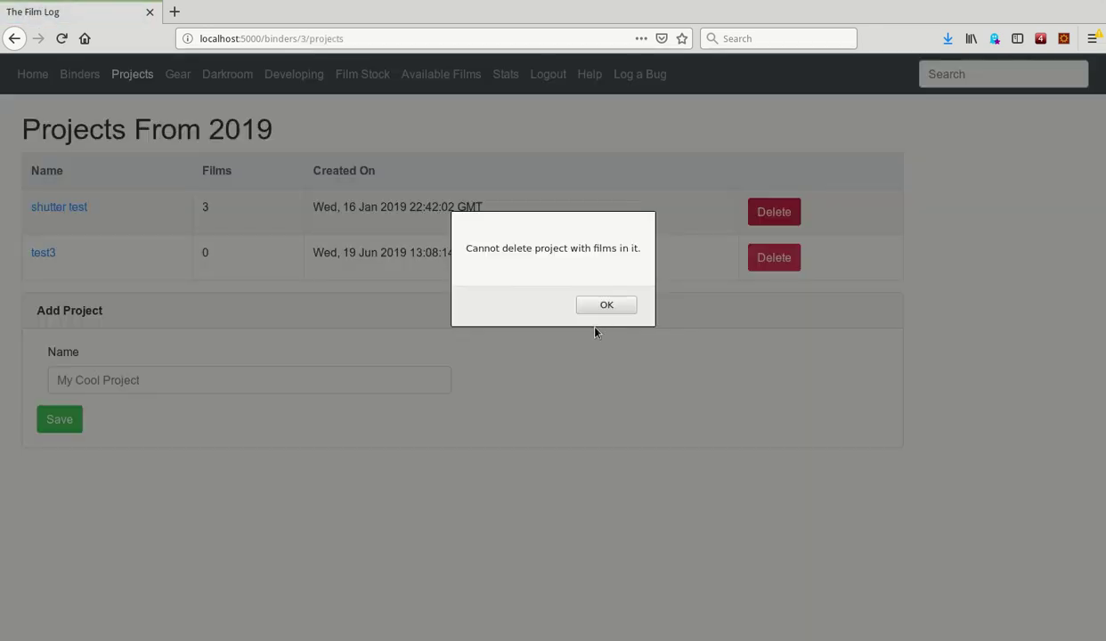
click(593, 308)
click(753, 254)
Step: Add a new project named test3 to the 2019 binder
click(377, 334)
text(test3)
key(Return)
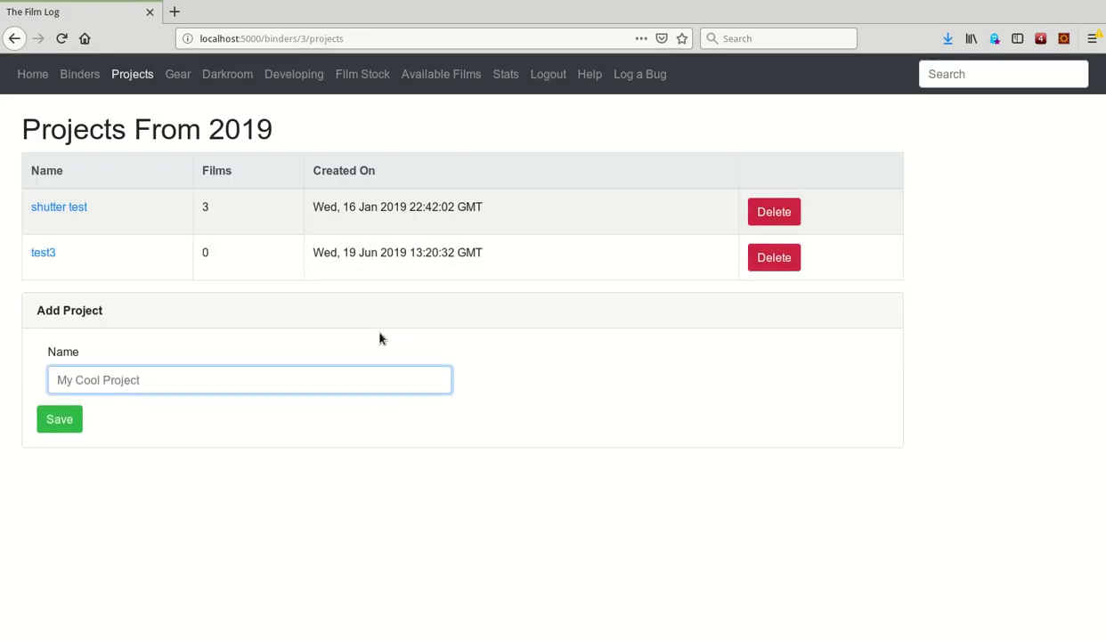
Step: Open the shutter test project to examine its rolls and the add-roll form, and review the Shutter Tests film's exposures
click(45, 207)
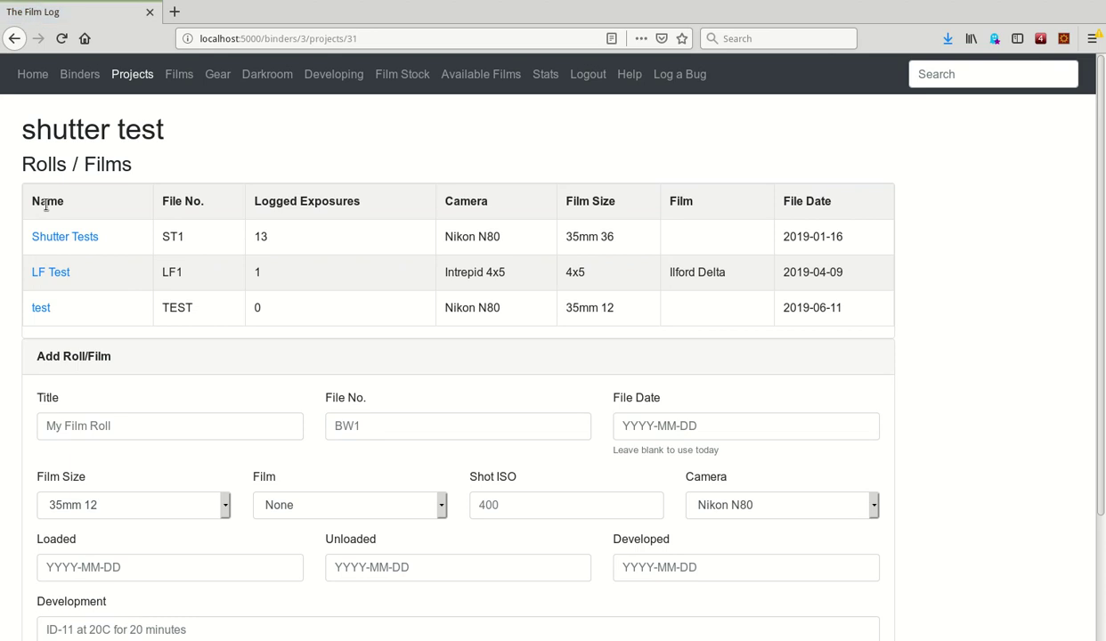
scroll(259, 271, down, 3)
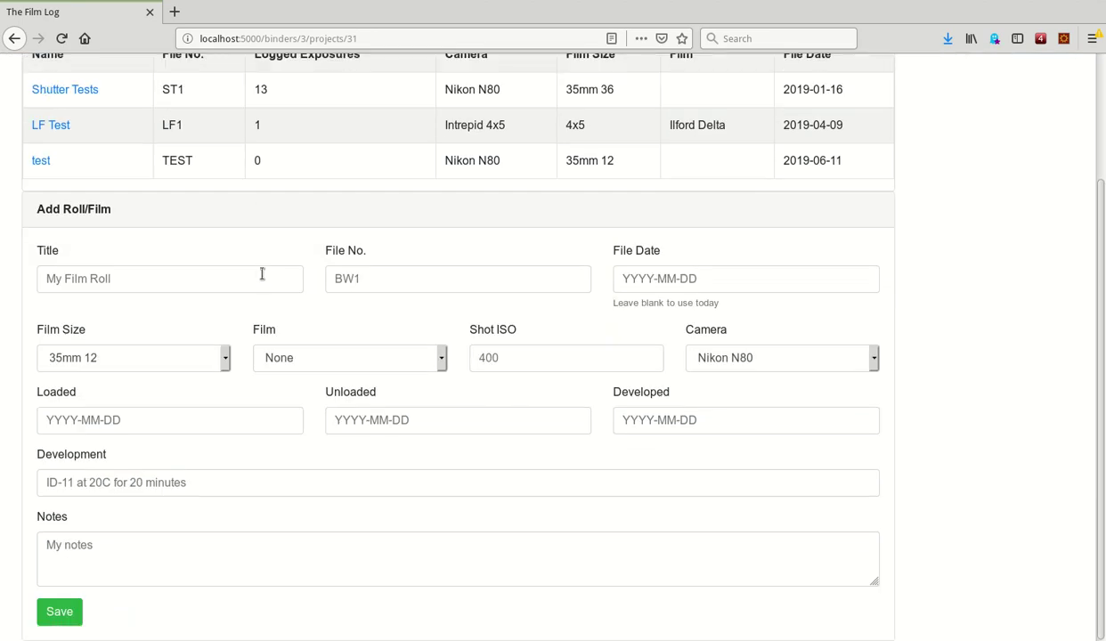
scroll(269, 281, up, 3)
scroll(272, 294, down, 3)
scroll(358, 277, up, 3)
click(91, 236)
scroll(356, 270, down, 15)
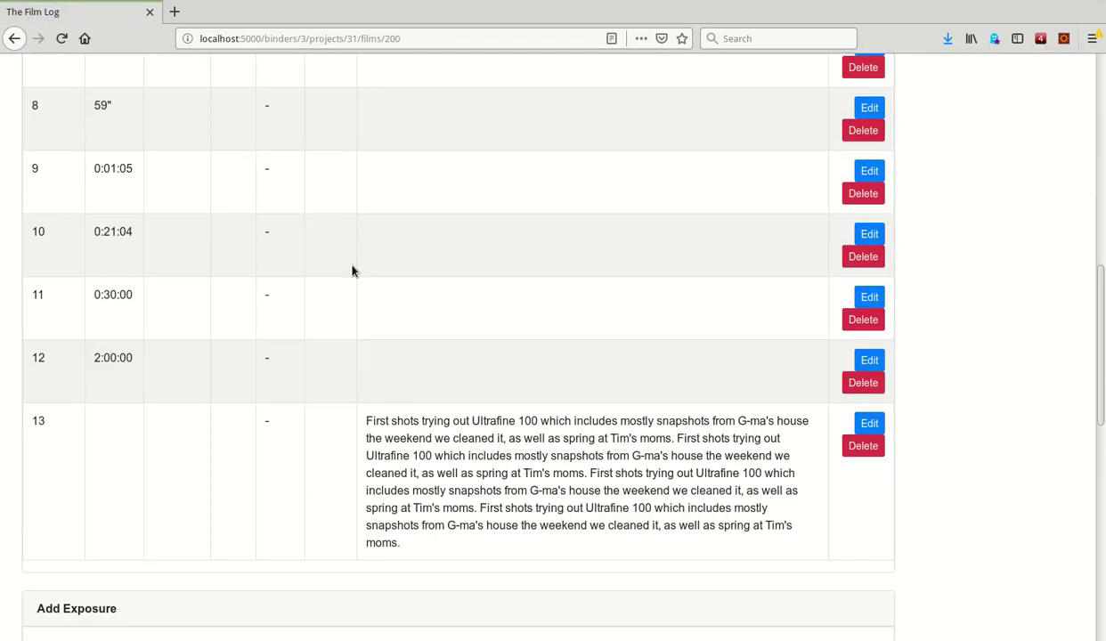
scroll(354, 272, up, 15)
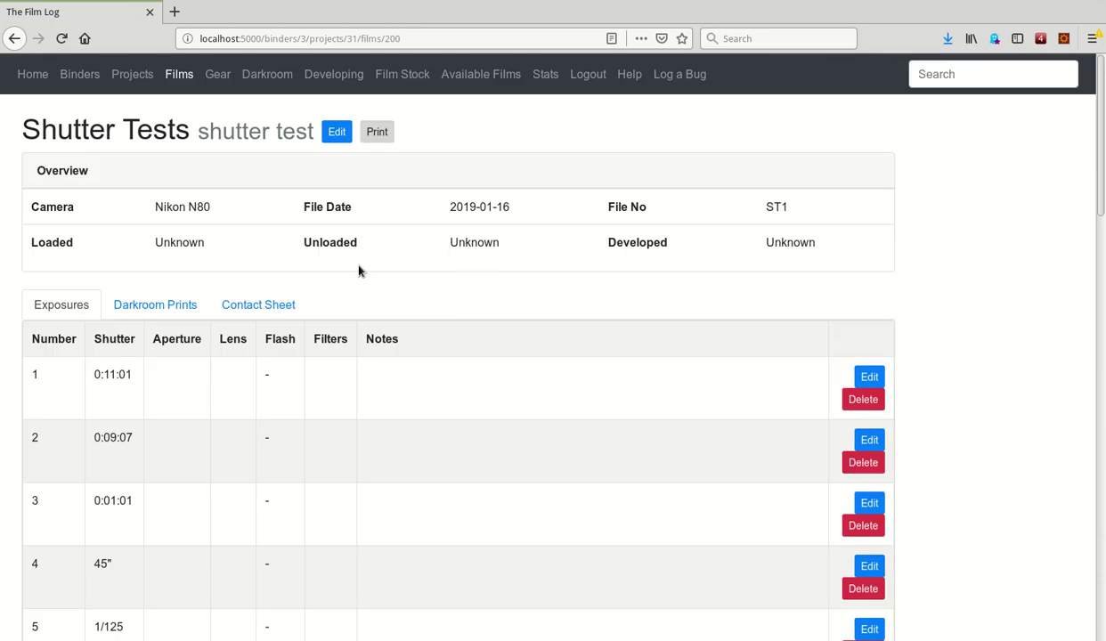
Step: Open the gear section and view the list of cameras
click(249, 81)
click(138, 80)
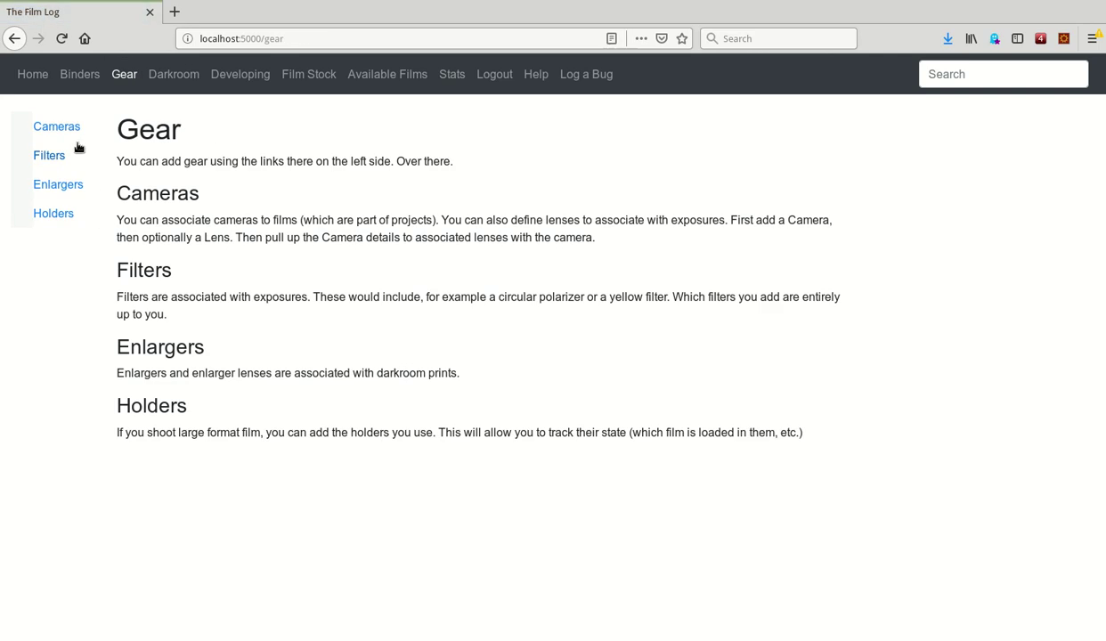
click(73, 130)
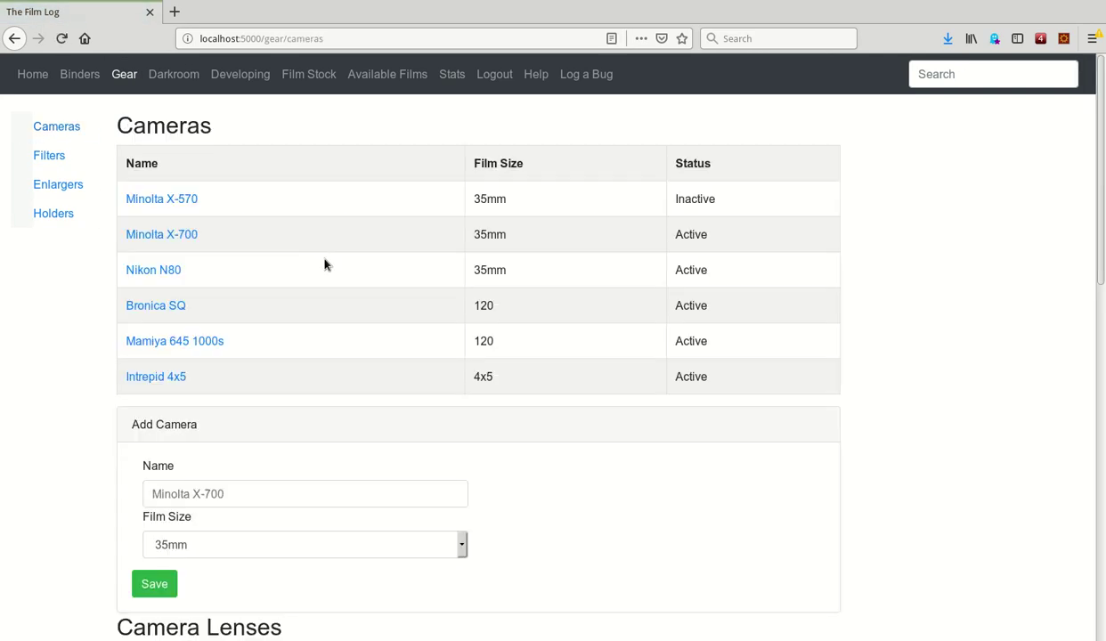
Step: Open the 2L XTOL Replenished2 developer and review its films developed, development logs and log entry form
click(272, 75)
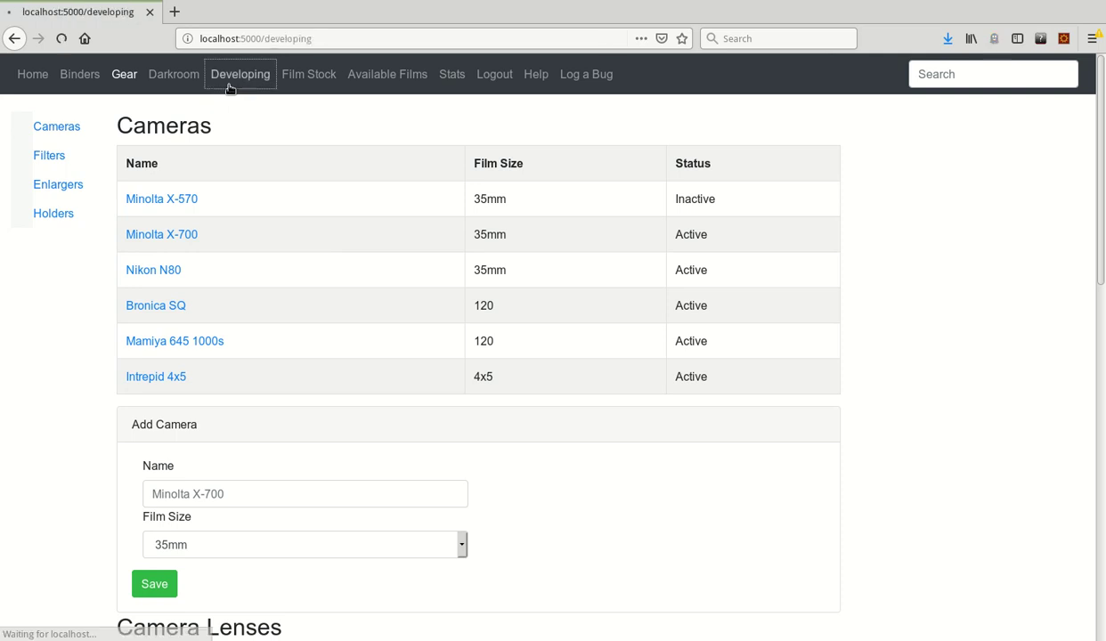
click(113, 196)
scroll(413, 272, down, 12)
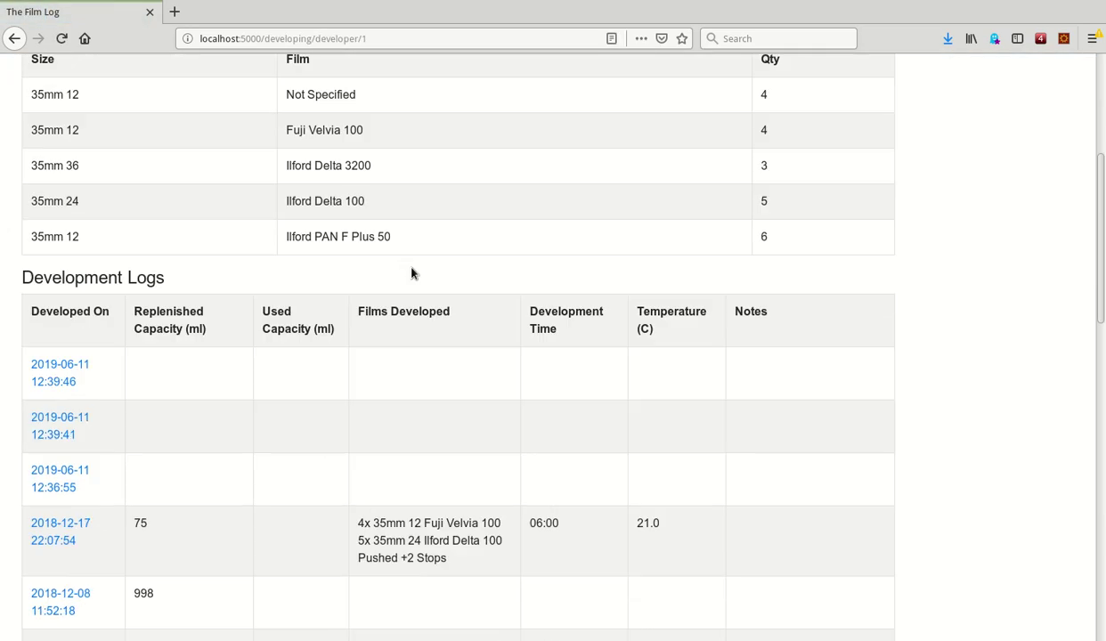
scroll(410, 276, down, 10)
scroll(405, 279, up, 18)
scroll(401, 282, down, 12)
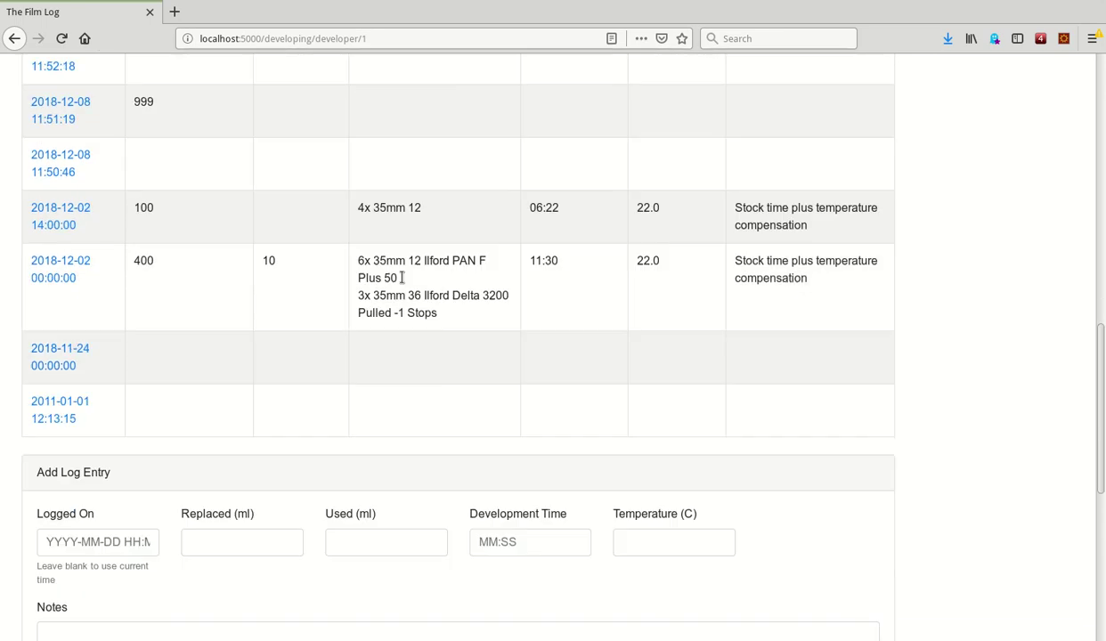
scroll(403, 278, up, 15)
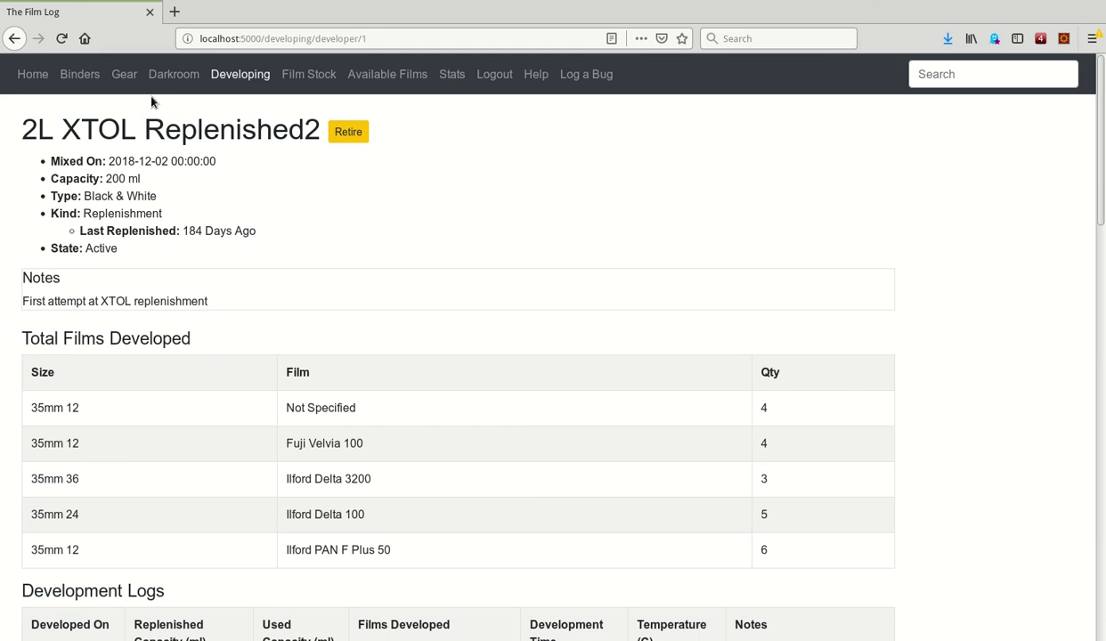
Step: Return to the binders list and open the projects of the 2019 binder
click(79, 74)
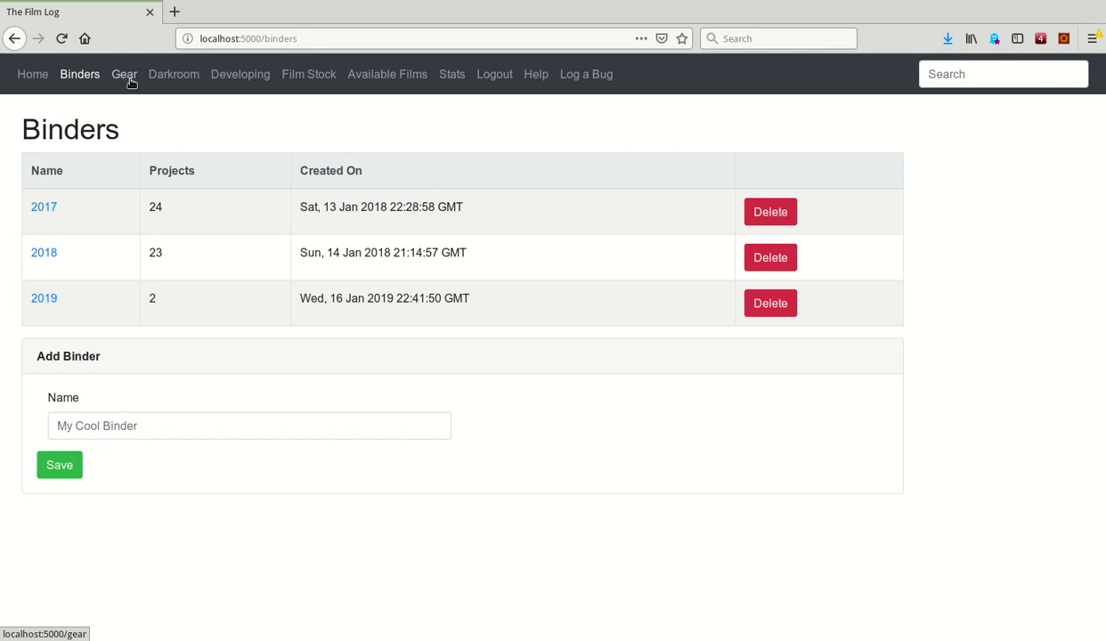
click(46, 300)
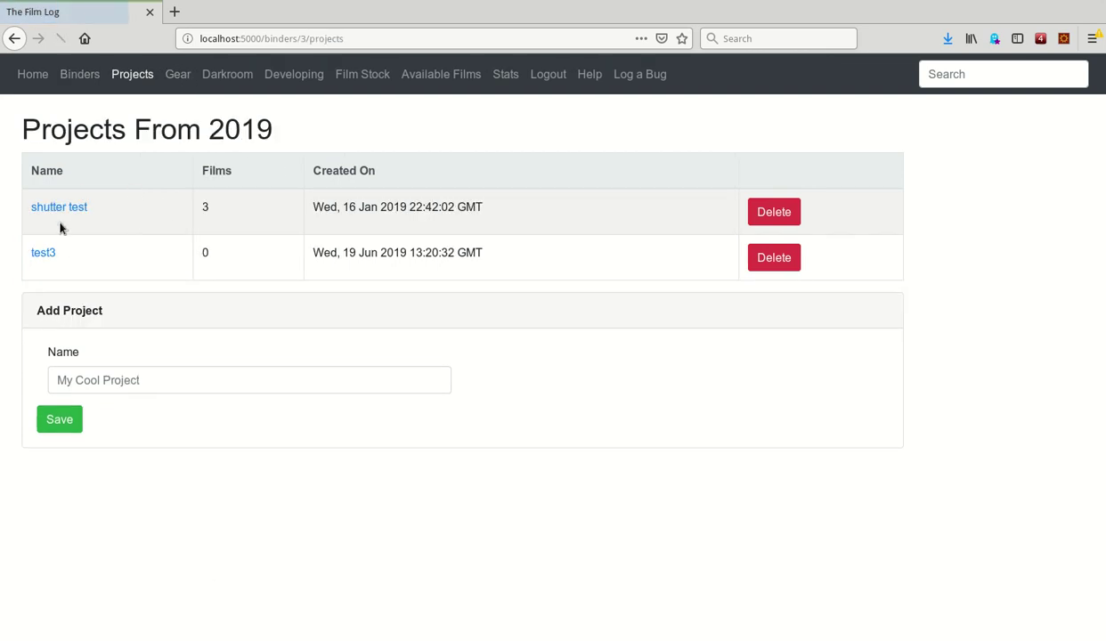